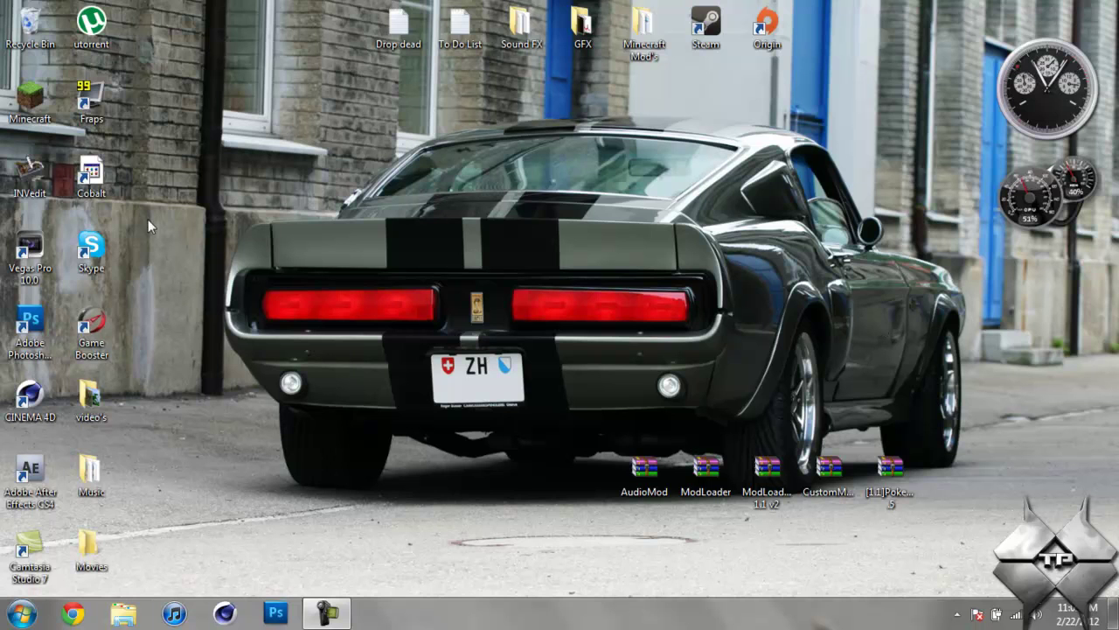
# Step: Launch Minecraft with the saved login and open the Beautiful wonderland world in a maximized window
pyautogui.click(18, 99)
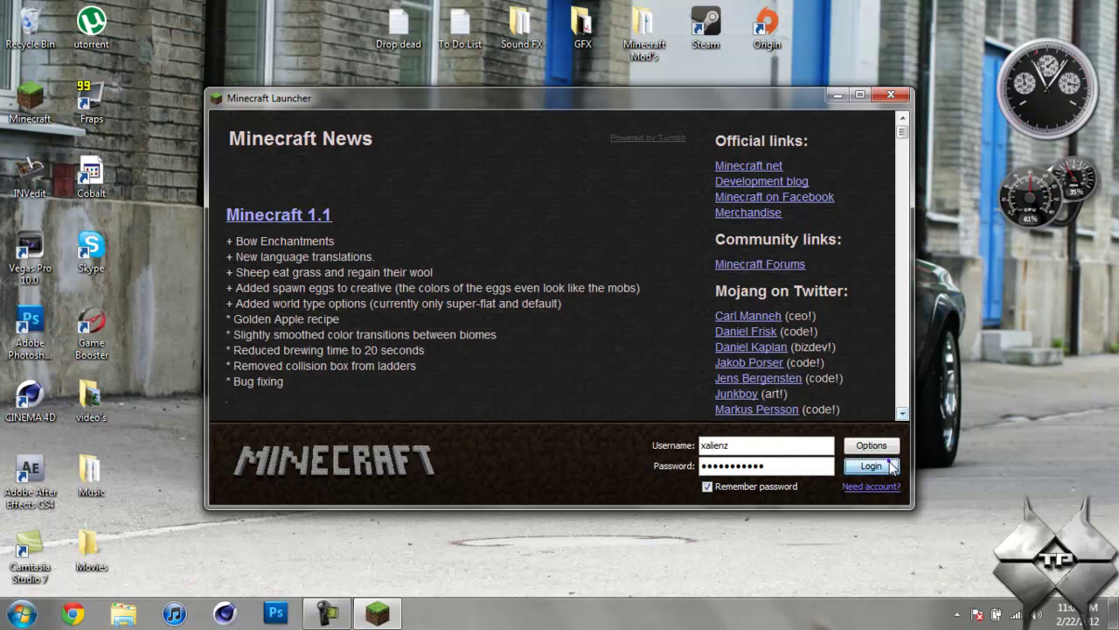
pyautogui.click(890, 463)
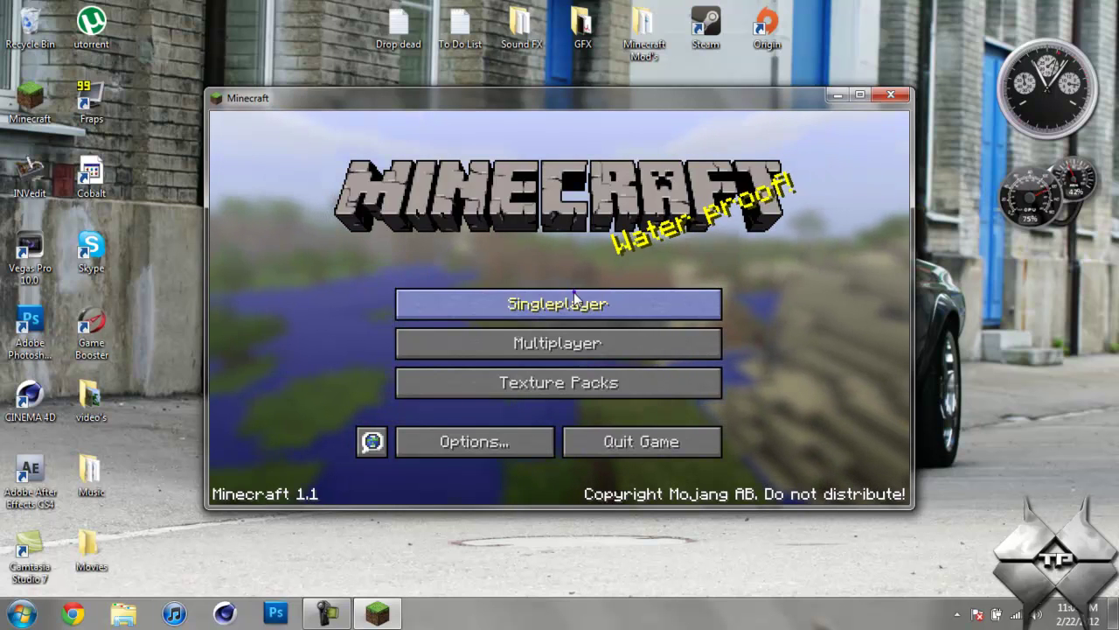
pyautogui.click(574, 298)
pyautogui.click(506, 232)
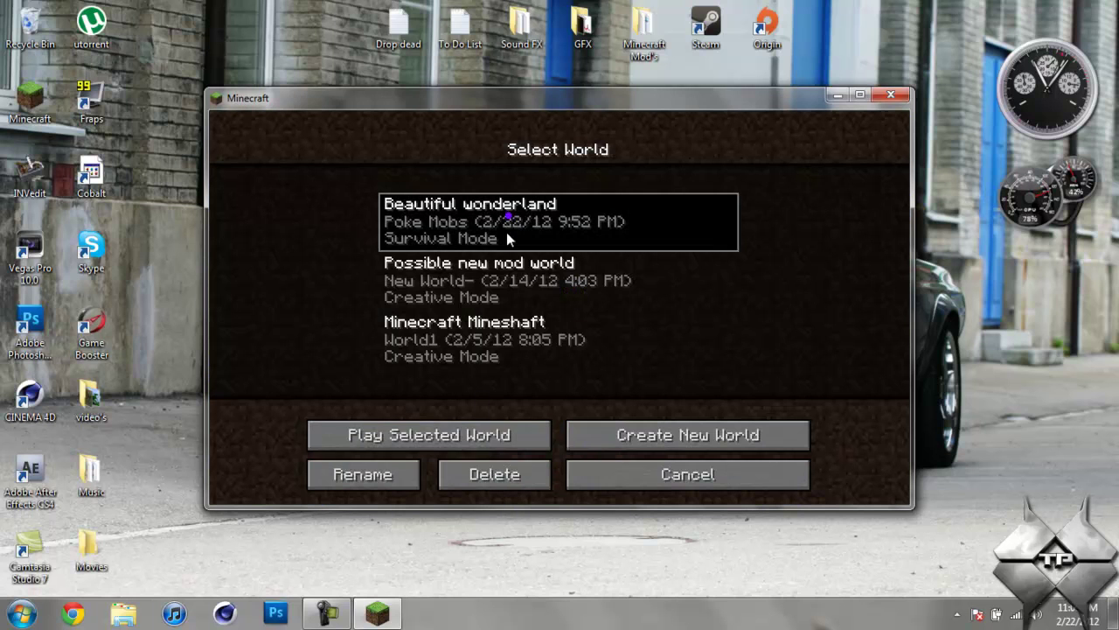
pyautogui.click(467, 433)
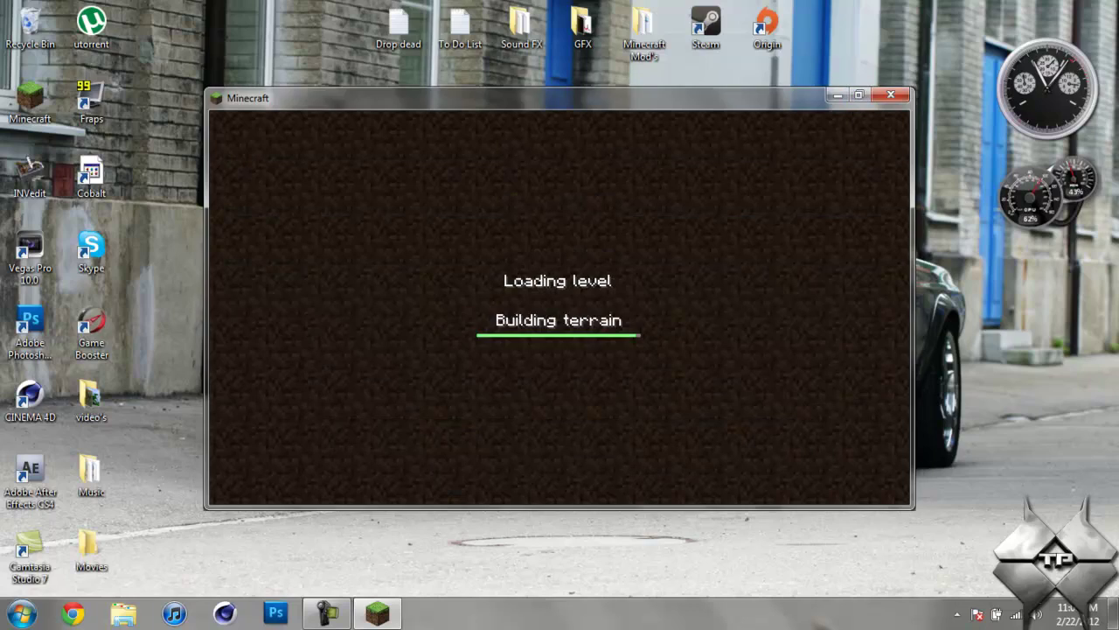
pyautogui.press('super+Up')
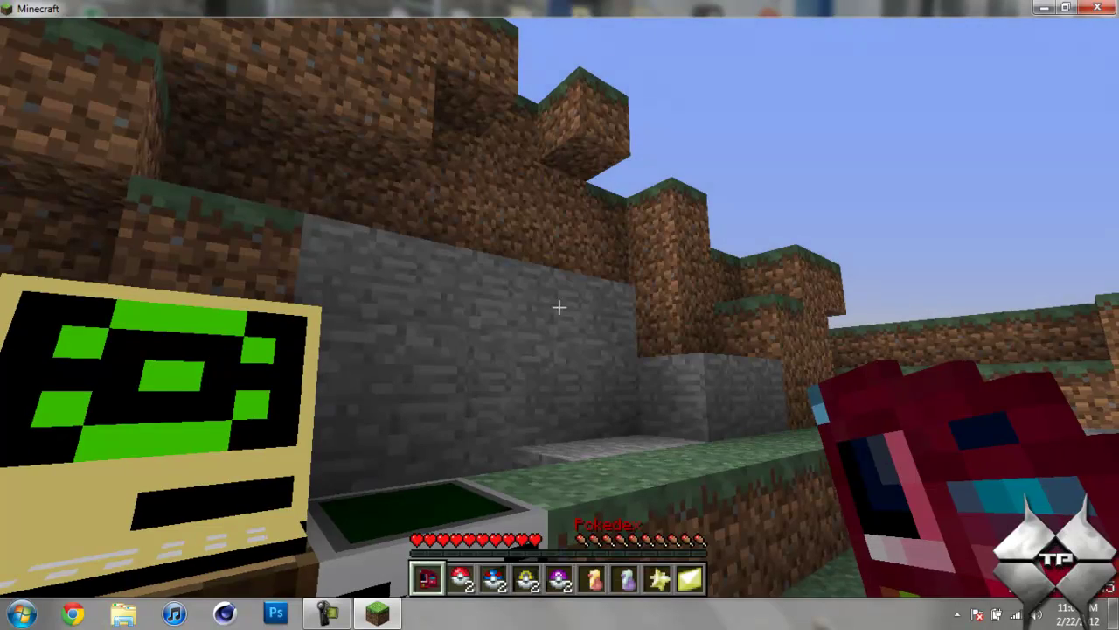
# Step: Back away from the computer and healing machine blocks and review the Pokemon items in the inventory
pyautogui.press('s')
pyautogui.press('e')
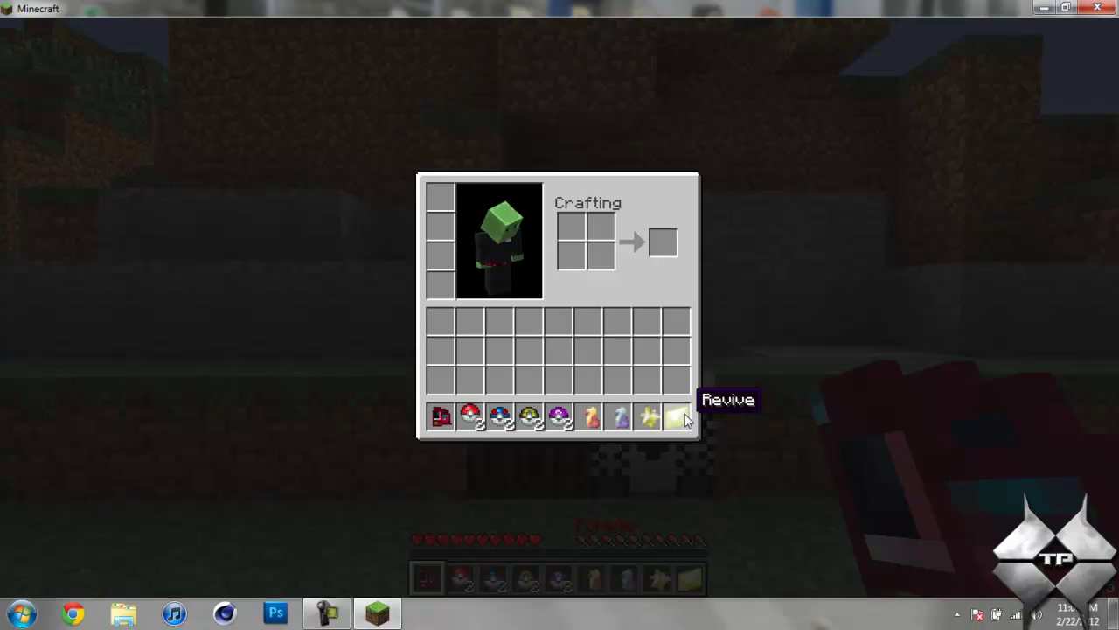
pyautogui.press('e')
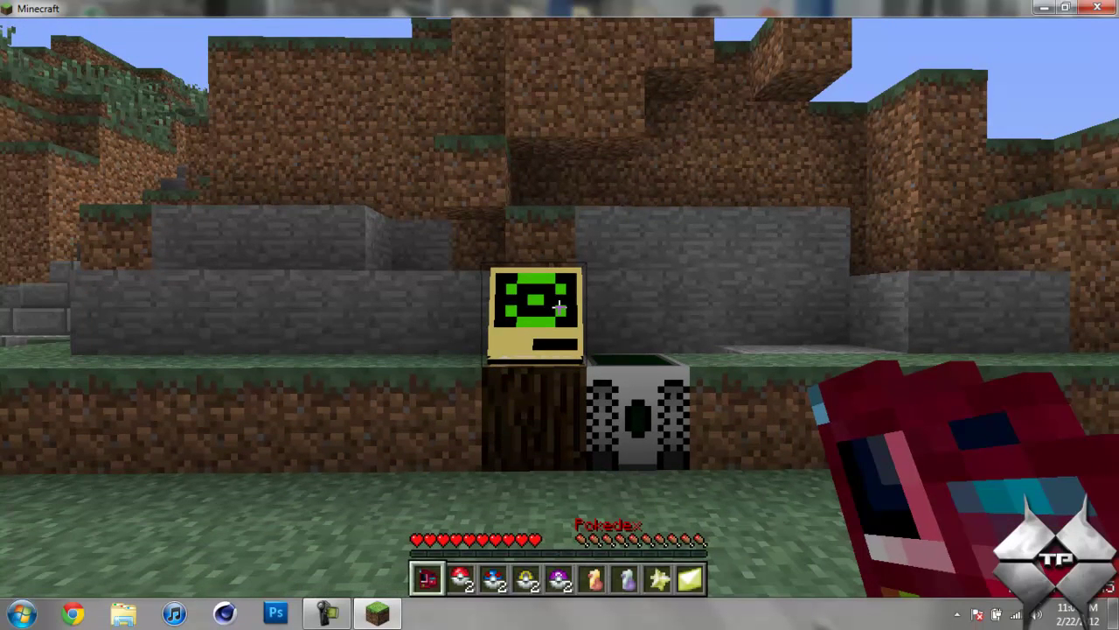
pyautogui.press('e')
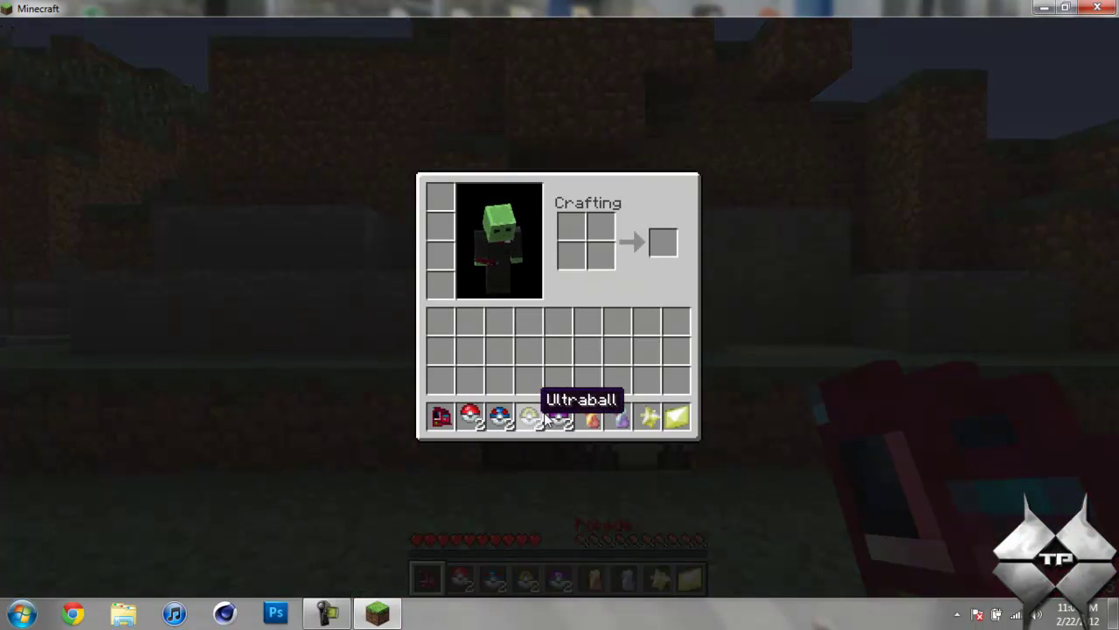
pyautogui.press('e')
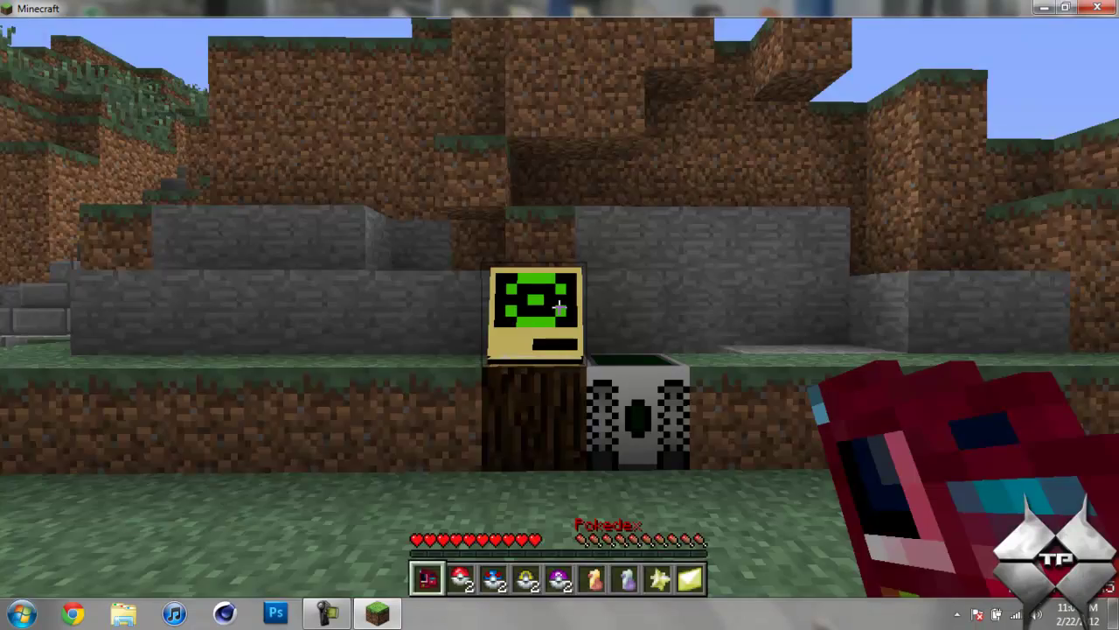
# Step: Climb the stone stairs, cross the grassland and throw a Pokeball at the level 4 Pidgey to catch it
pyautogui.press('a')
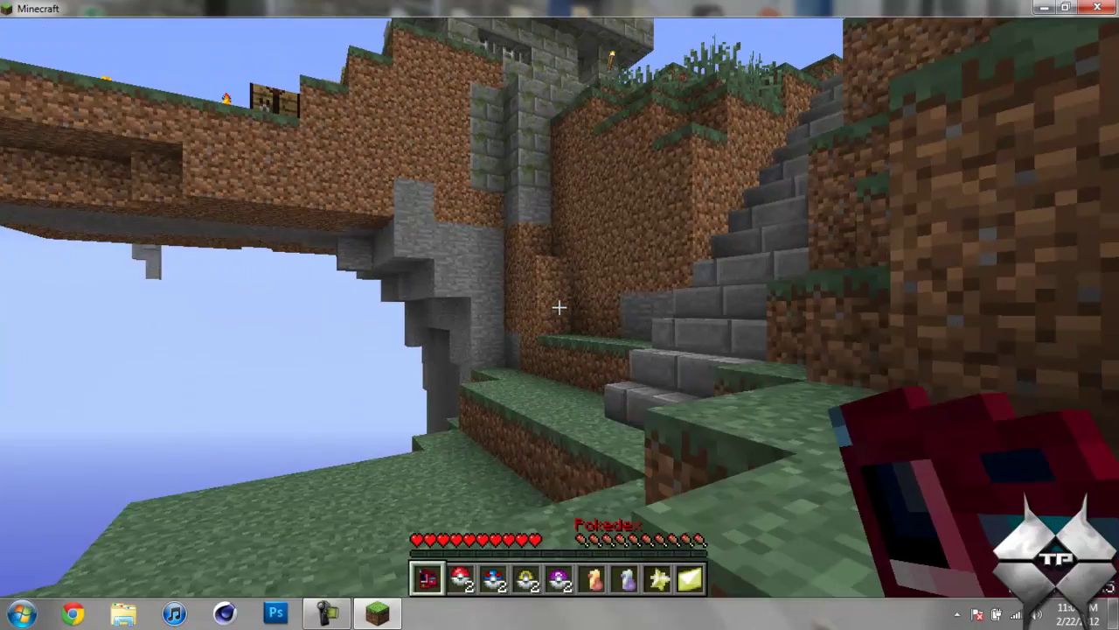
pyautogui.press('w')
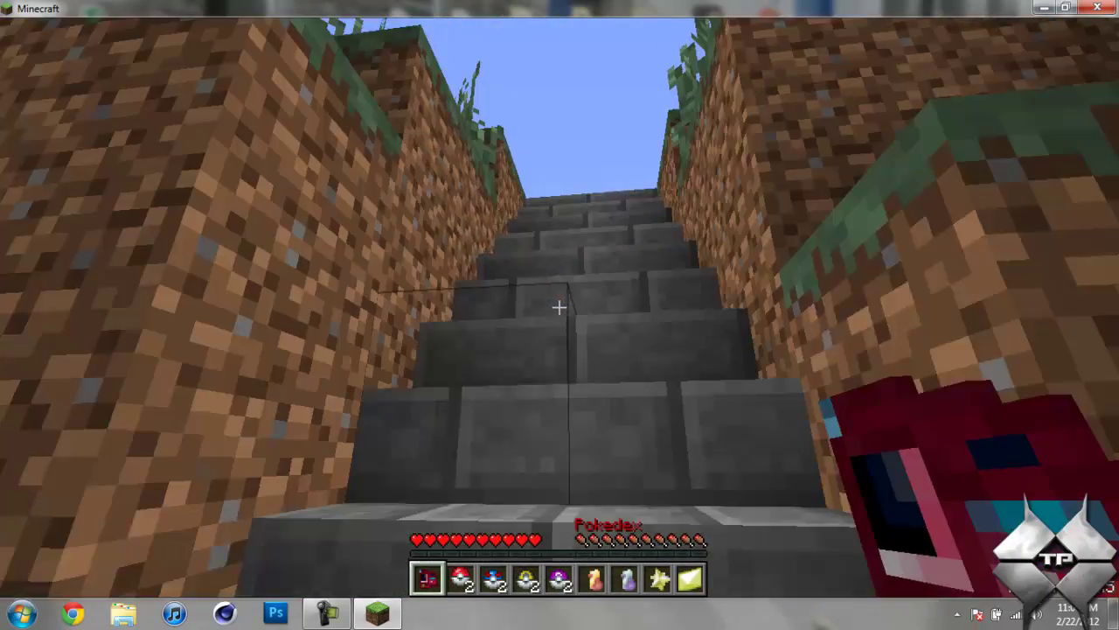
pyautogui.press('w')
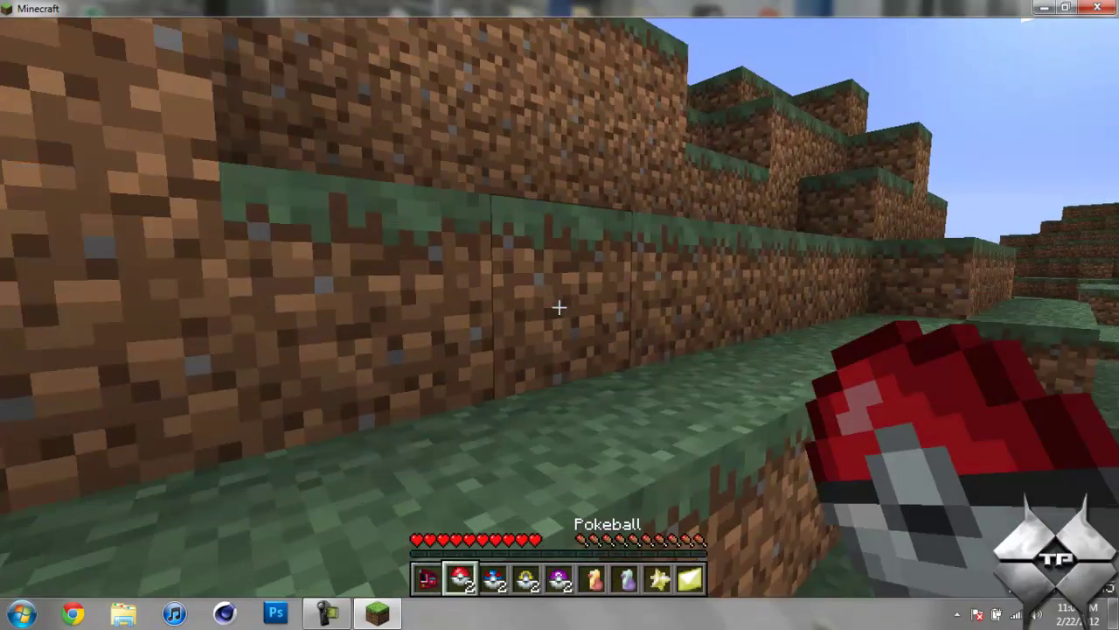
pyautogui.press('w')
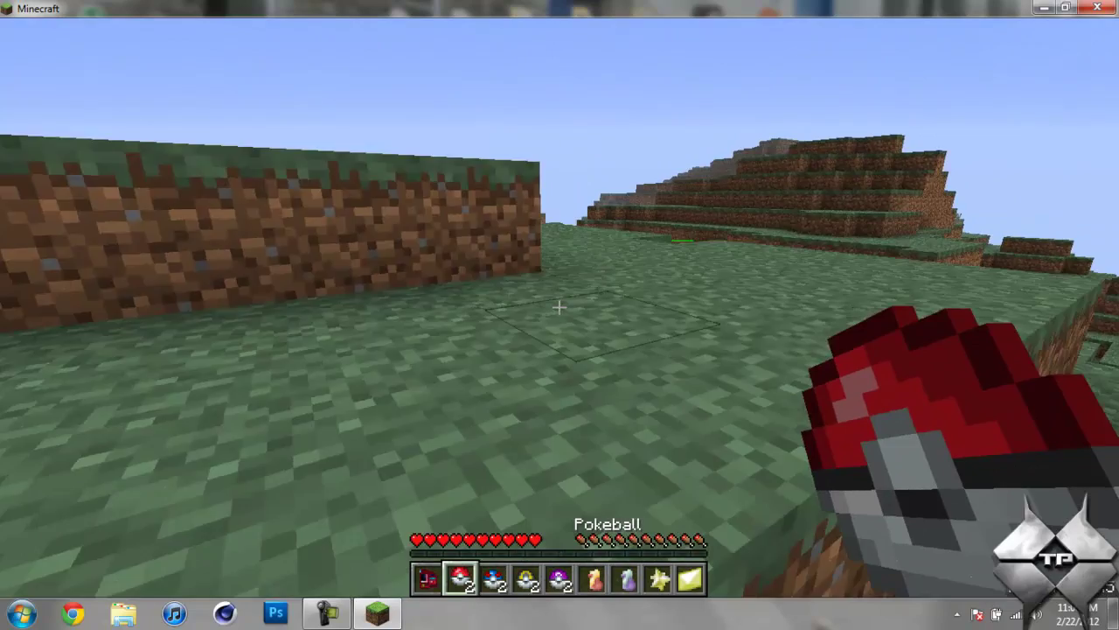
pyautogui.press('w')
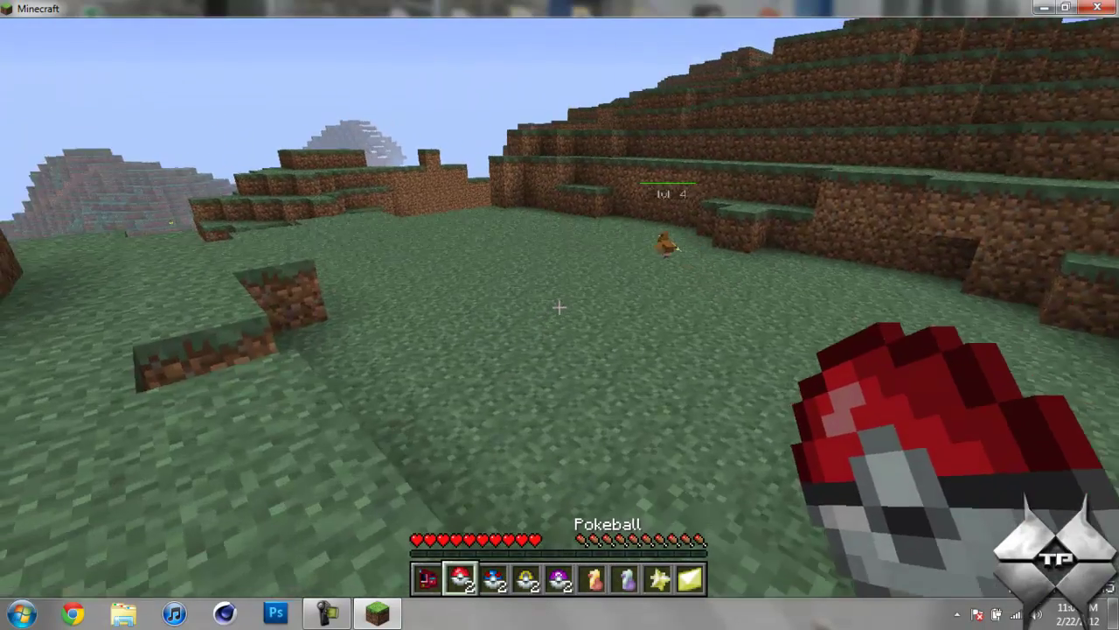
pyautogui.press('w')
pyautogui.press('w')
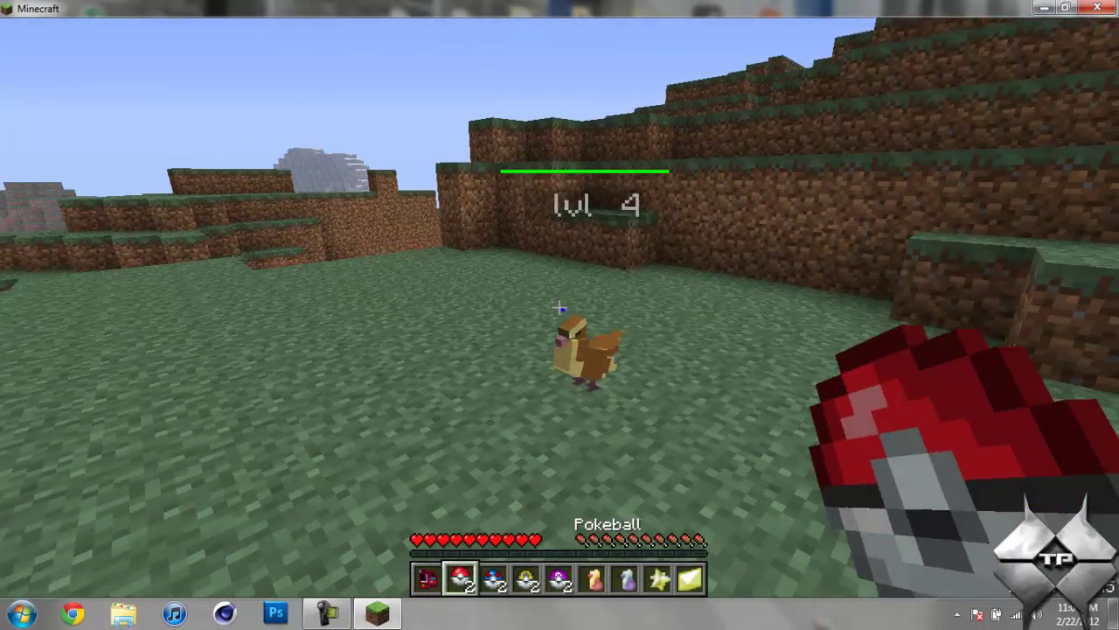
pyautogui.rightClick(559, 307)
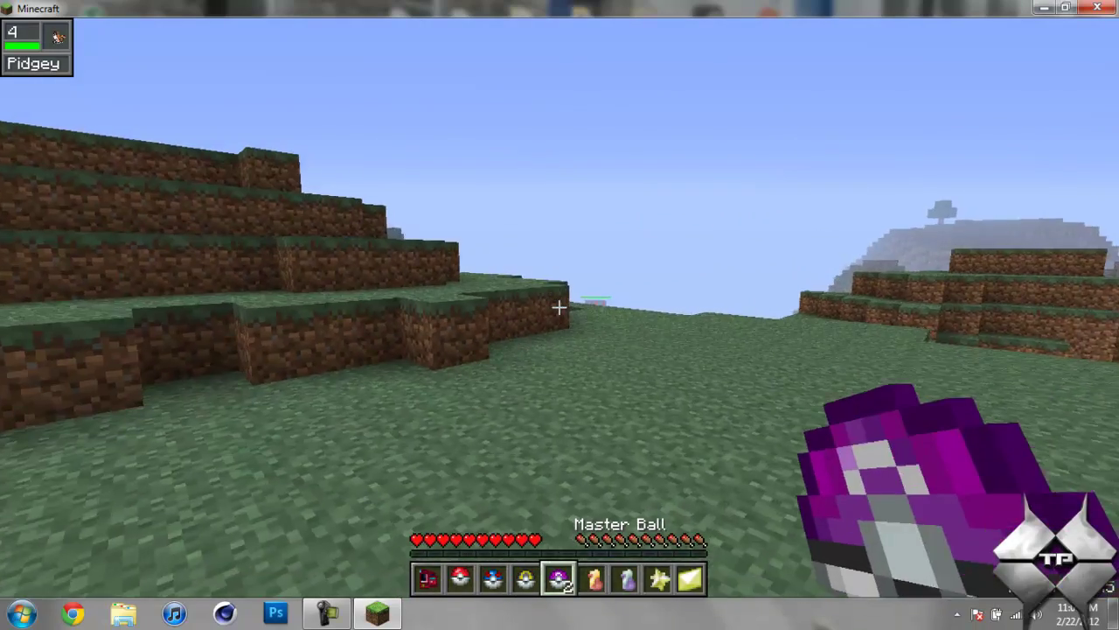
# Step: Approach the level 1 Charmander near the cliff edge and catch it with a Master Ball
pyautogui.press('w')
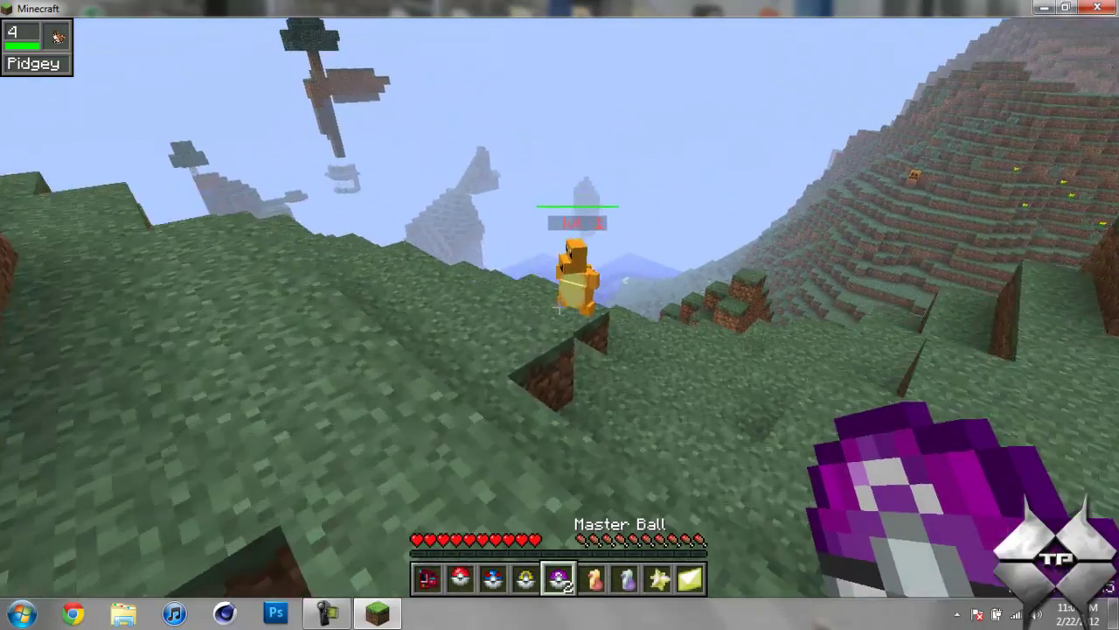
pyautogui.rightClick(560, 306)
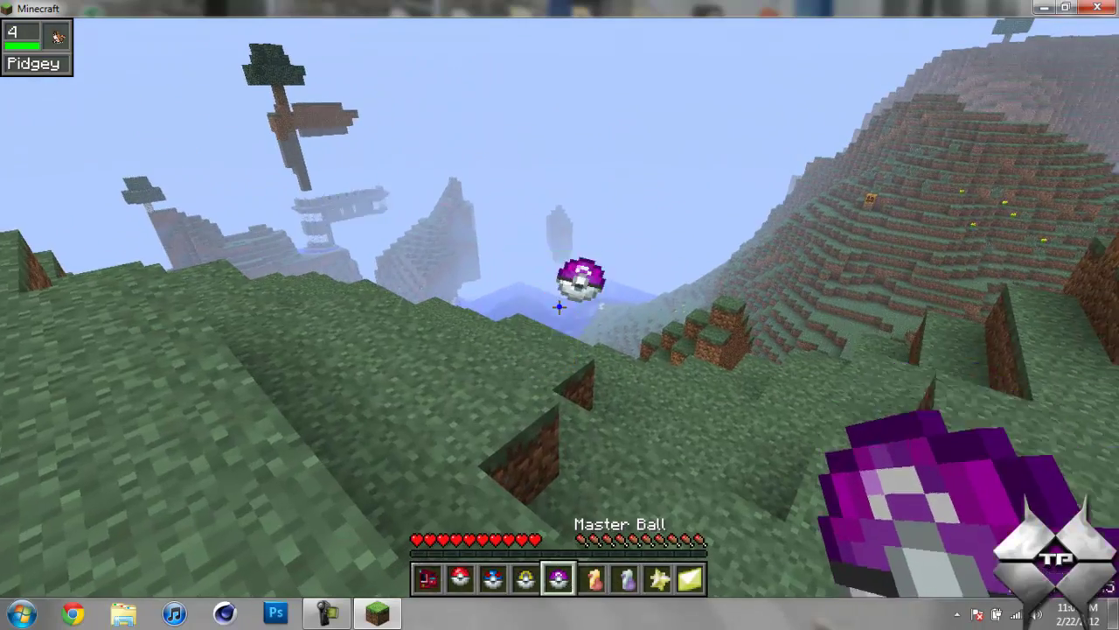
pyautogui.press('w')
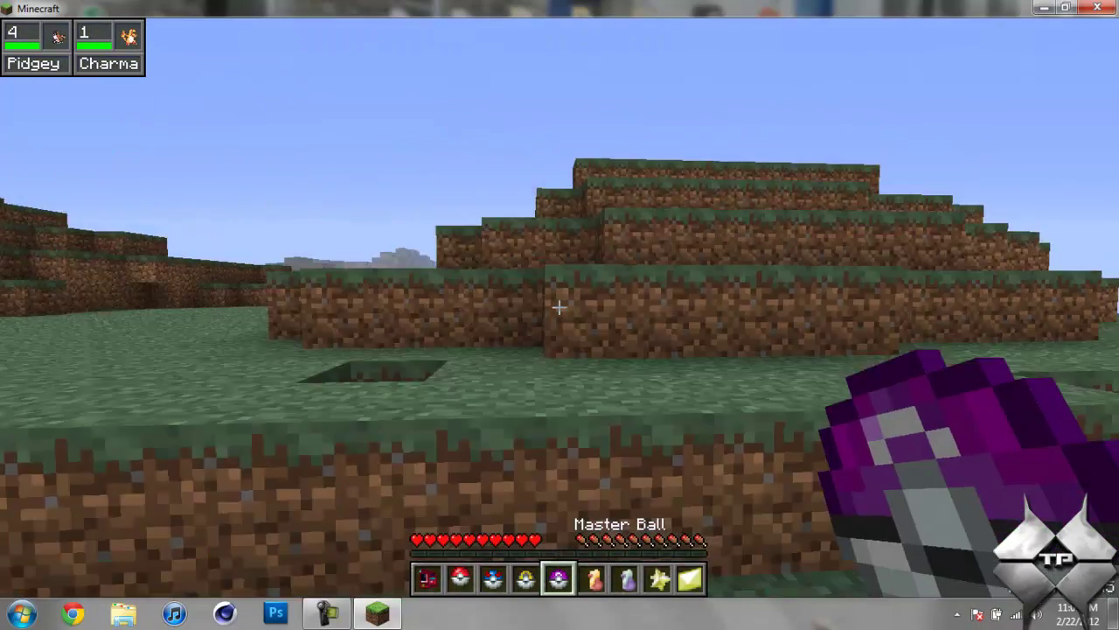
# Step: Go to the open grassy hilltop, send out Pidgey and recall it, with the Pokedex in hand
pyautogui.press('w')
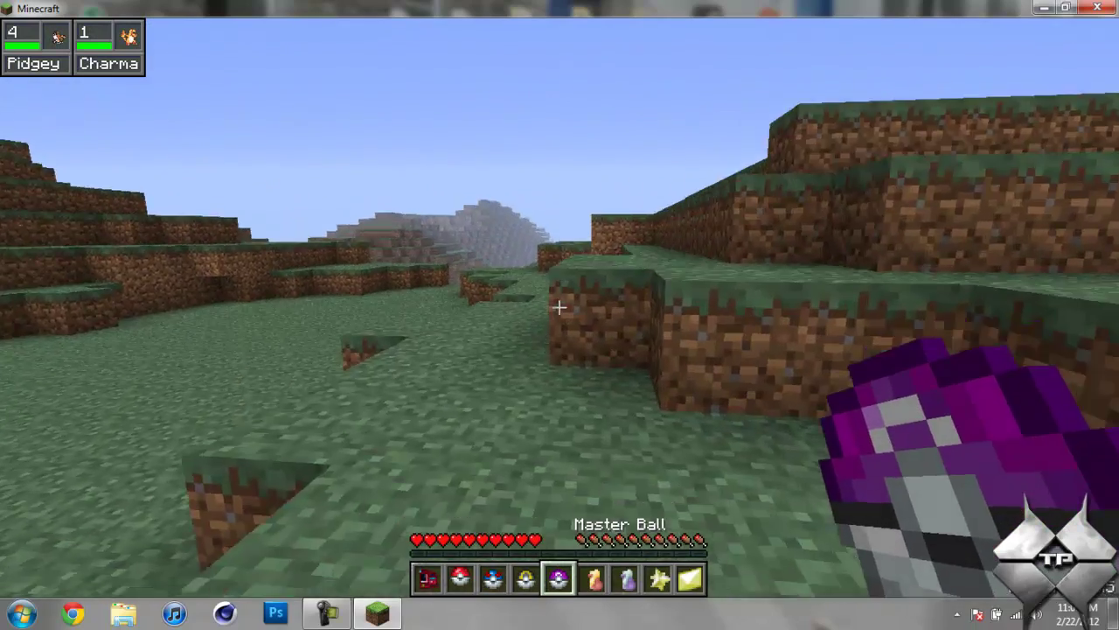
pyautogui.press('w')
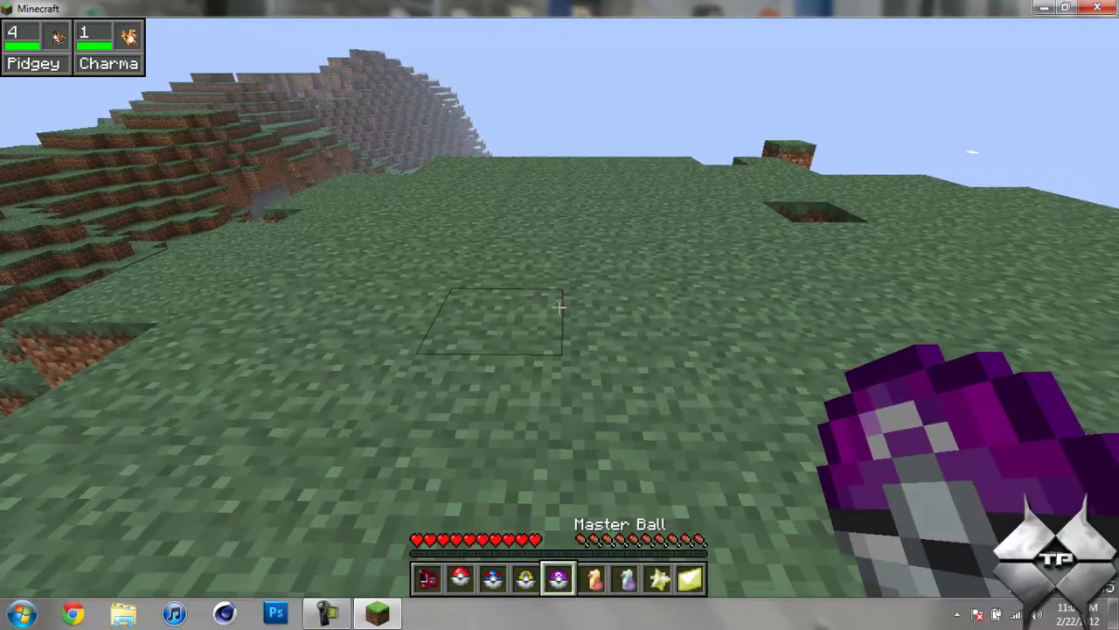
pyautogui.press('r')
pyautogui.press('1')
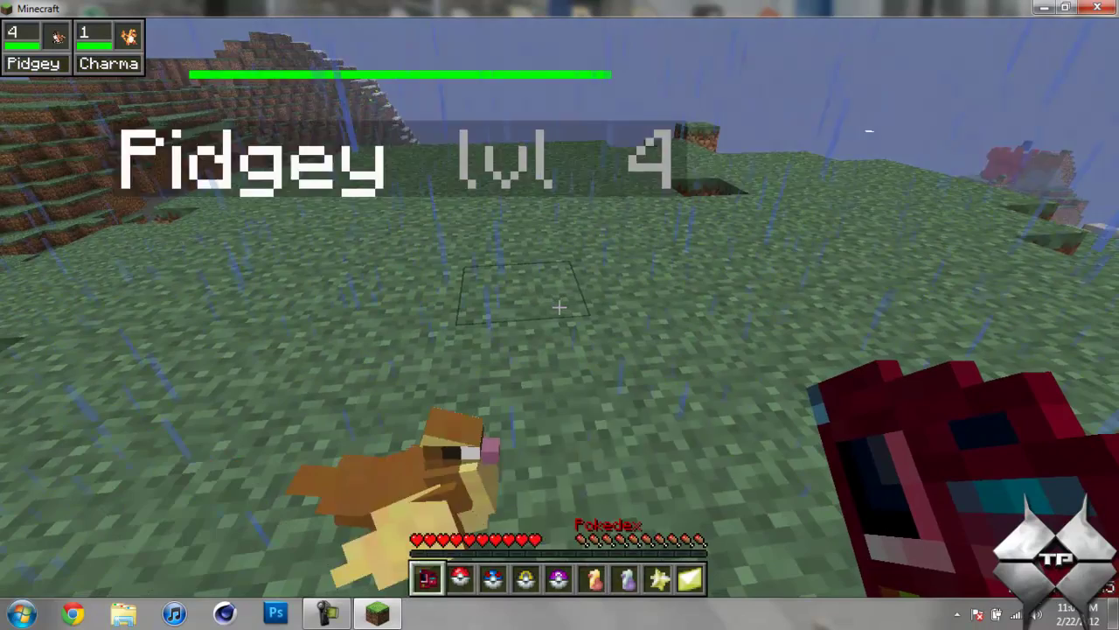
pyautogui.press('r')
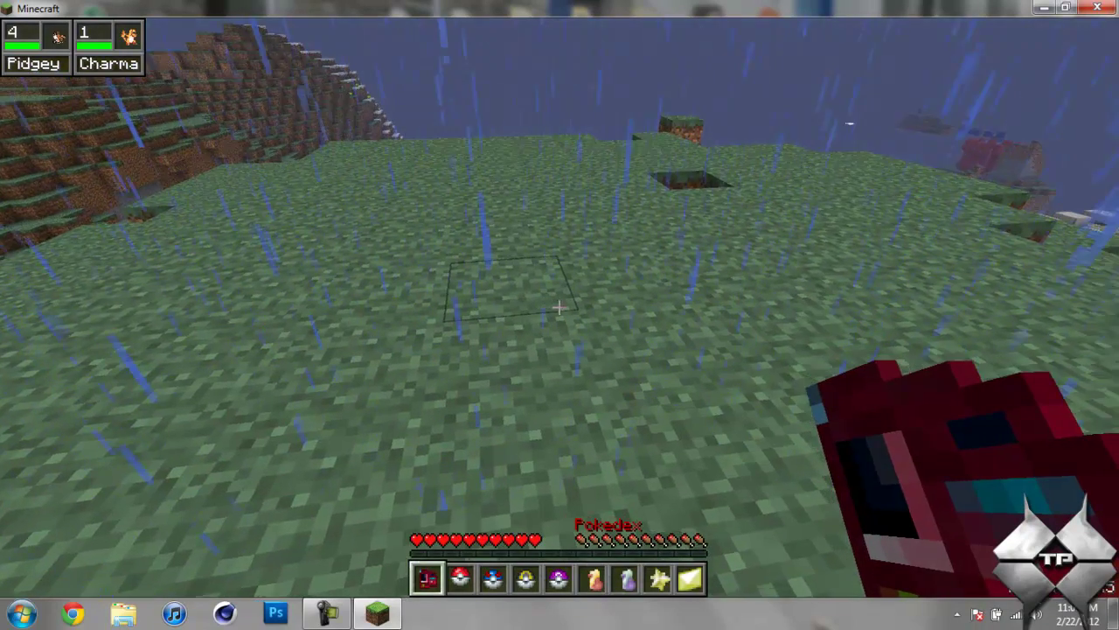
# Step: Turn the rain off through the inventory overlay, hide the overlay and return to the game
pyautogui.press('e')
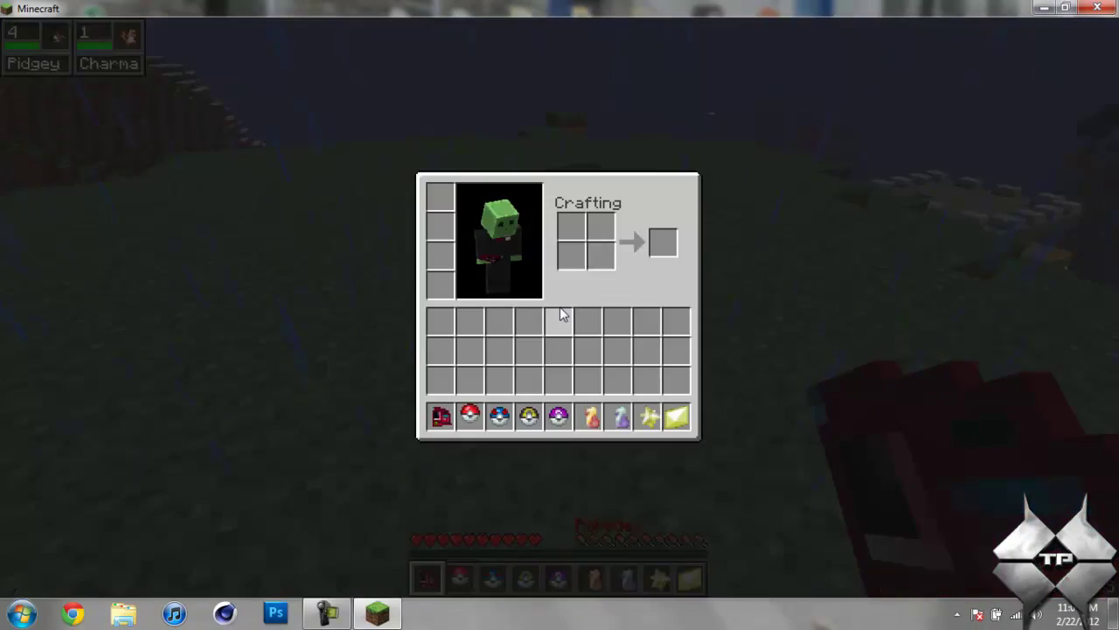
pyautogui.press('o')
pyautogui.click(111, 35)
pyautogui.press('o')
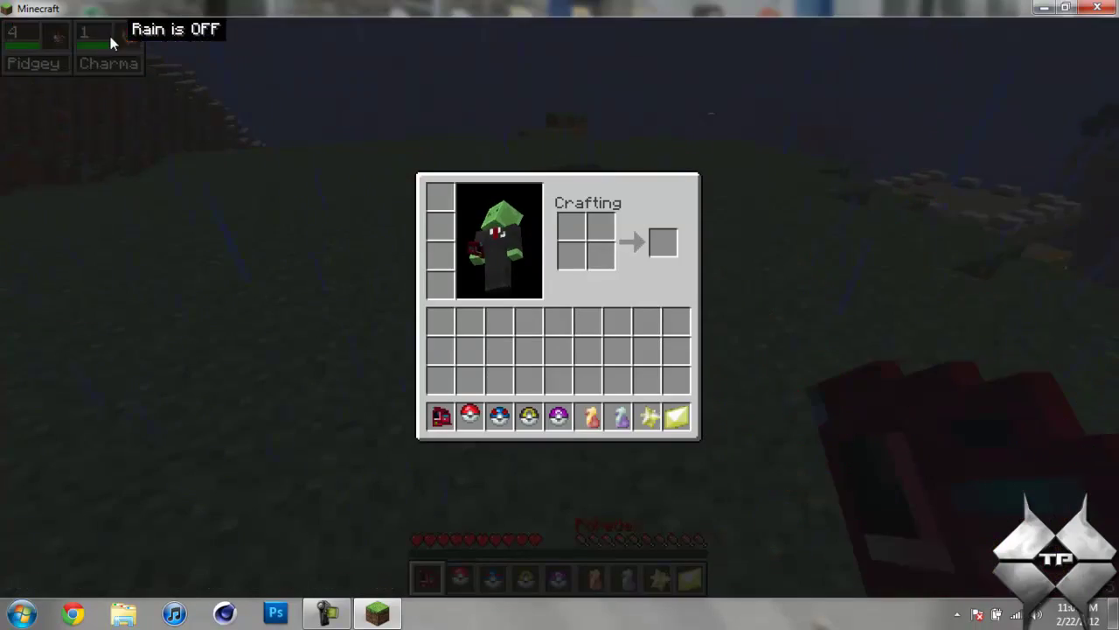
pyautogui.press('e')
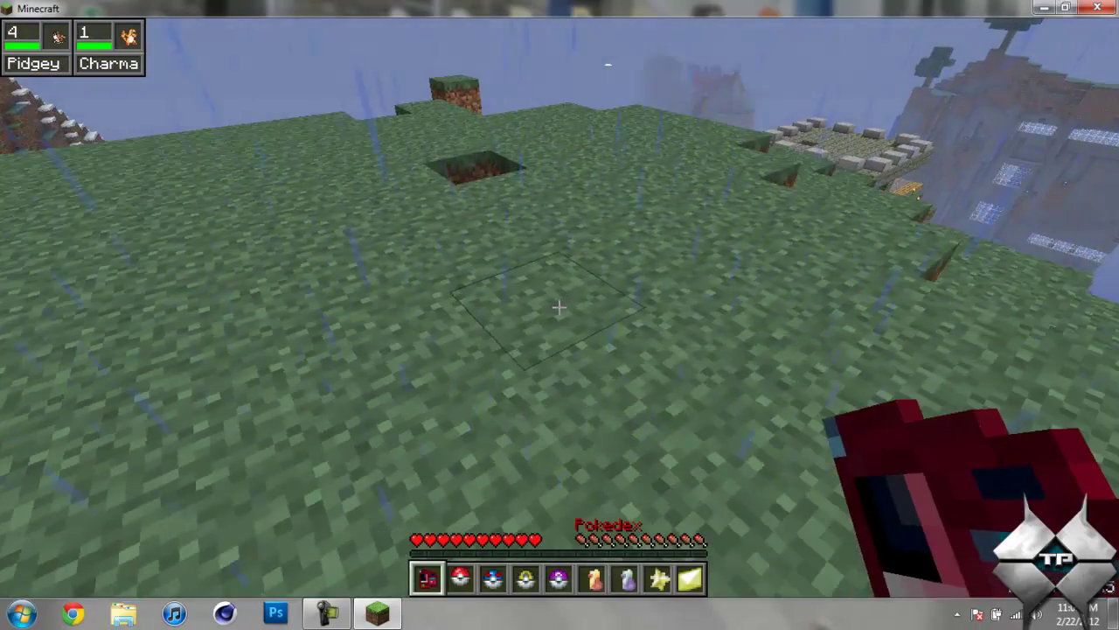
# Step: Send out Charmander beside the dirt pit and throw a Pokeball towards it
pyautogui.press('w')
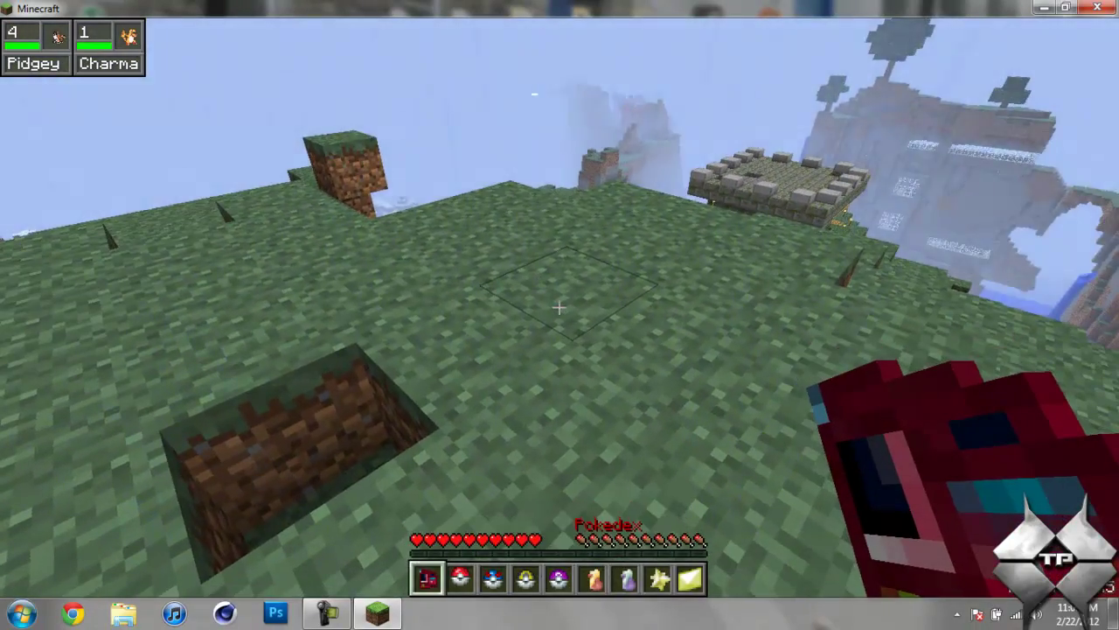
pyautogui.press('2')
pyautogui.press('r')
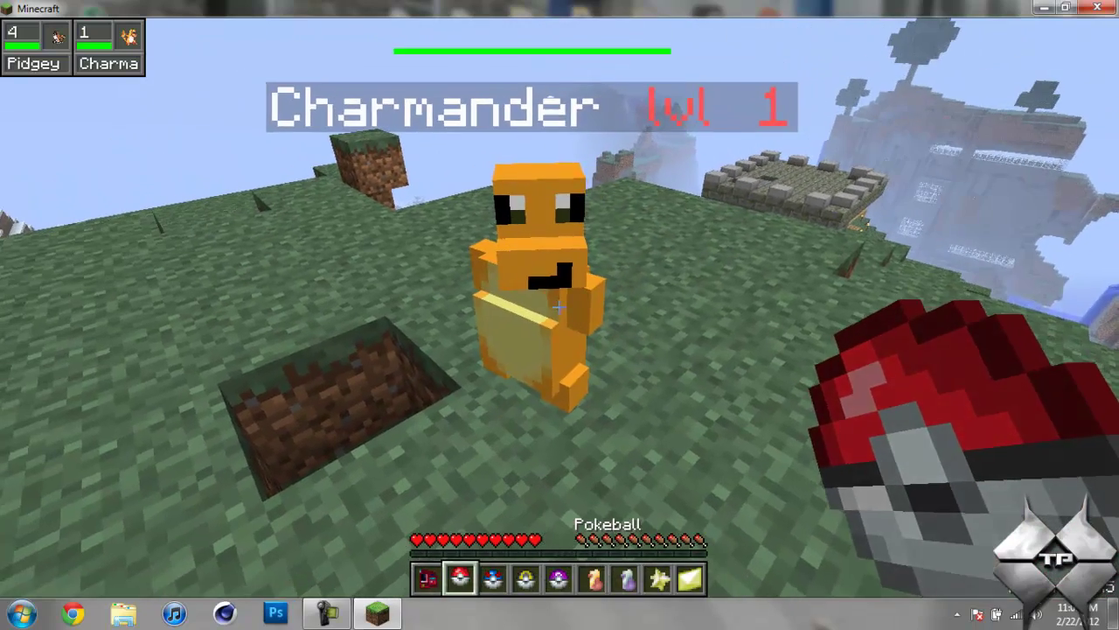
pyautogui.rightClick(560, 307)
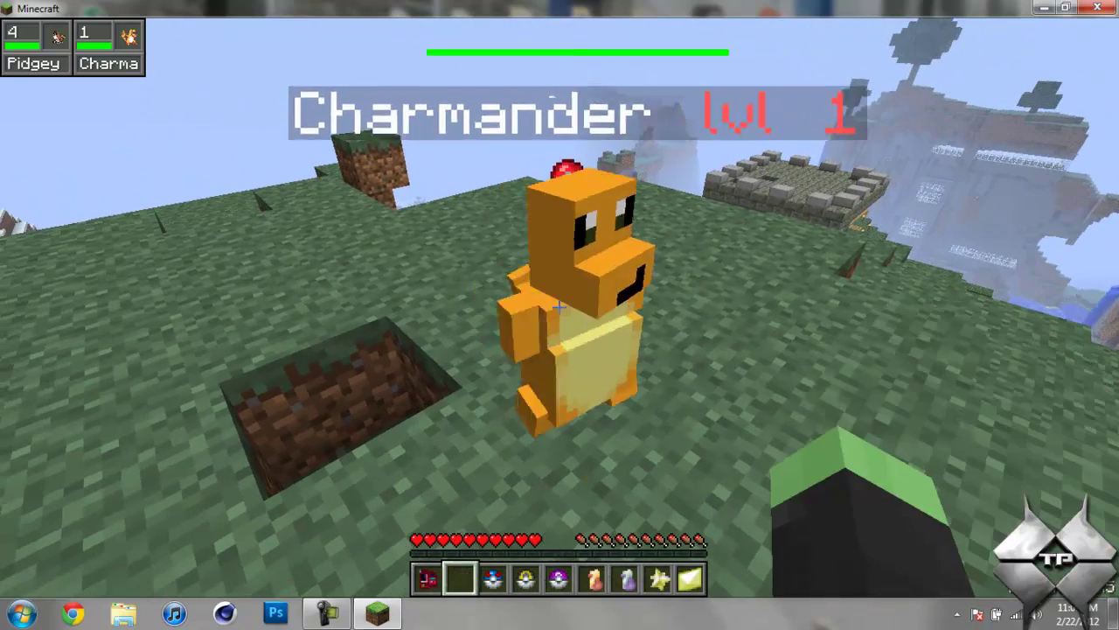
# Step: Open Charmander's stats with the Pokedex and order it to stay
pyautogui.press('1')
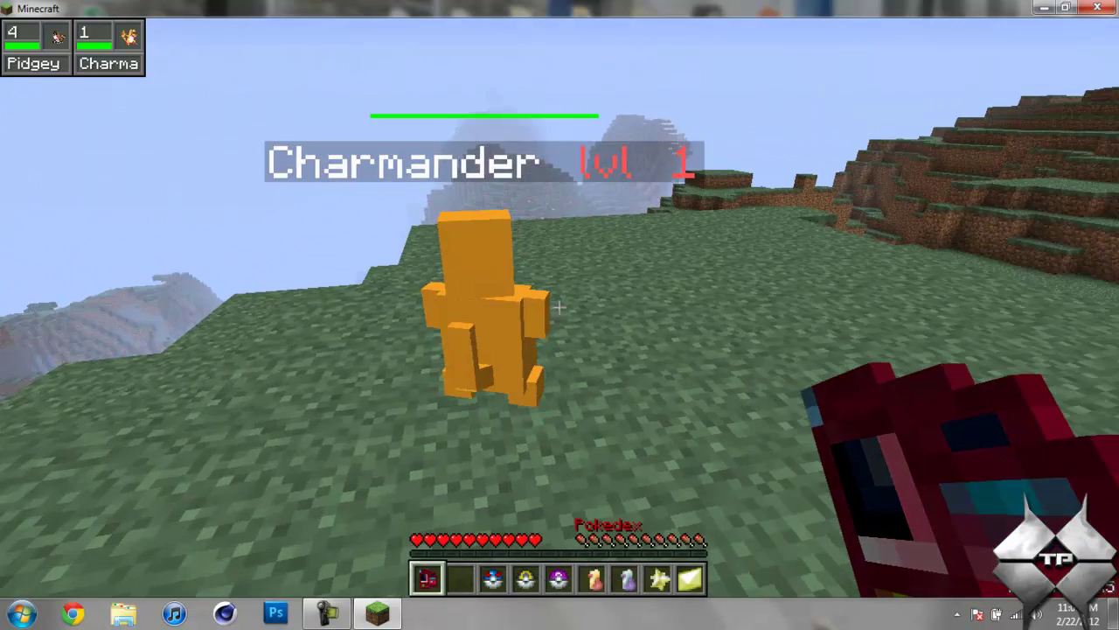
pyautogui.rightClick(560, 308)
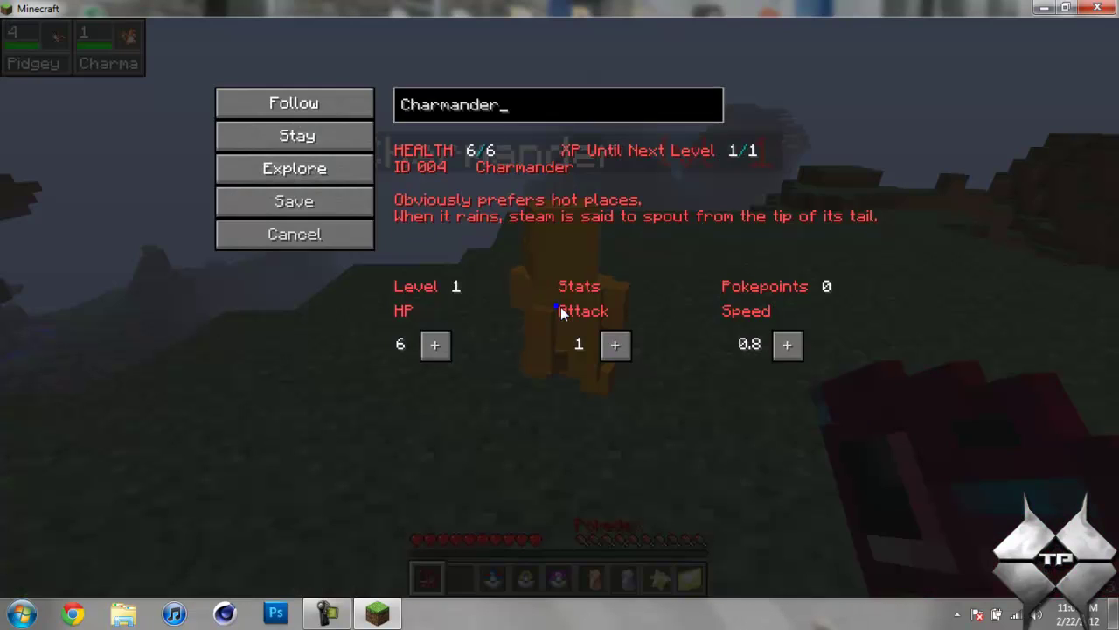
pyautogui.click(320, 145)
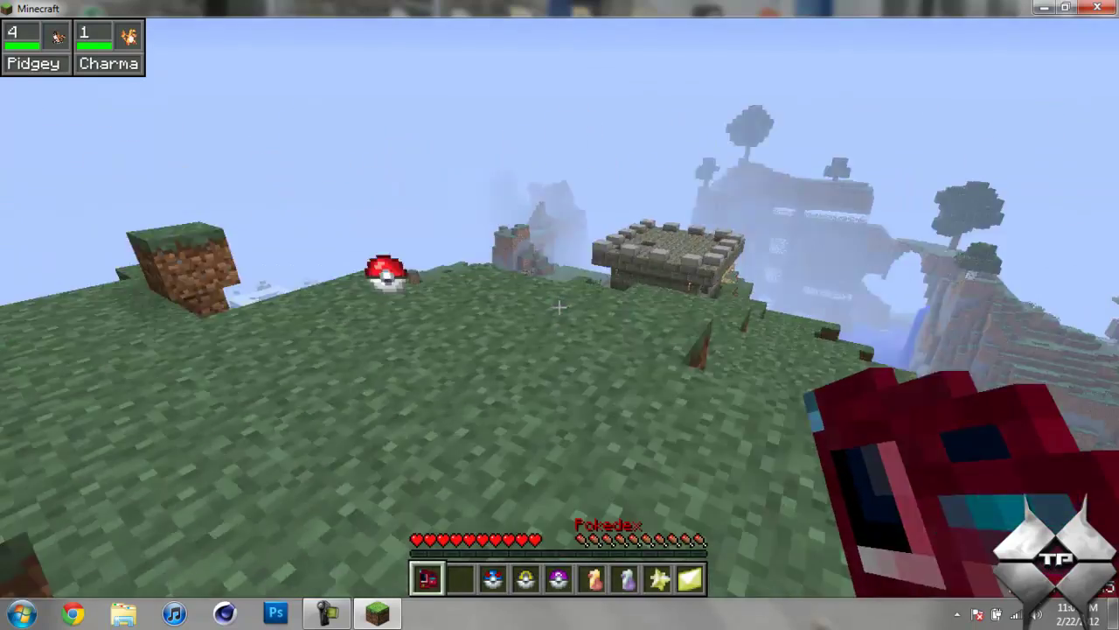
# Step: Collect the thrown Pokeball and cross the grassy hill past the mossy stone building to the stone brick staircase
pyautogui.press('w')
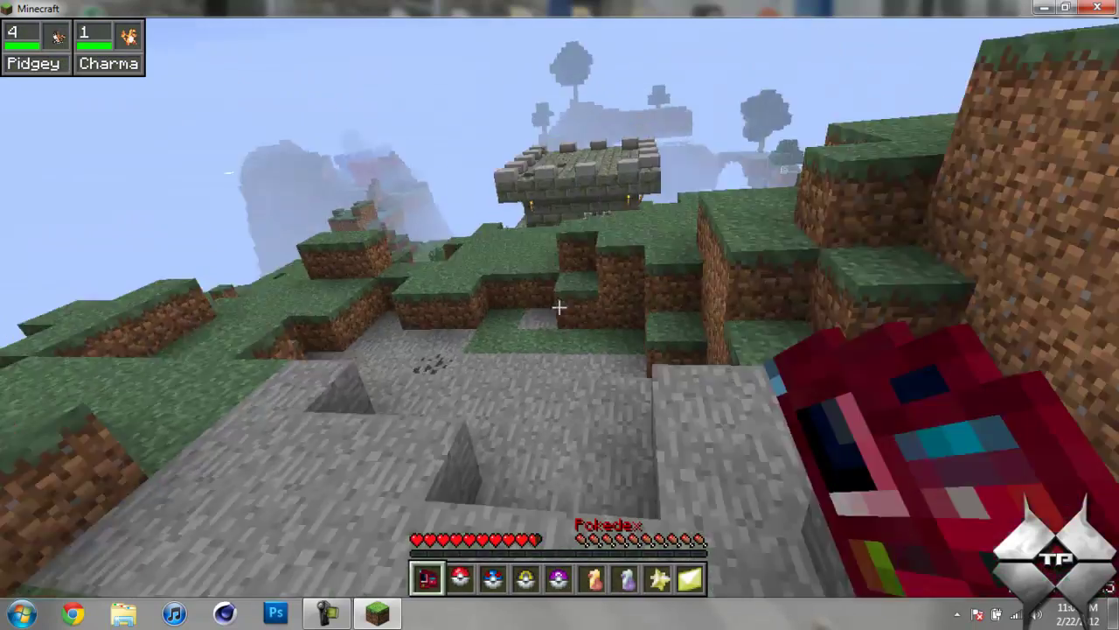
pyautogui.press('w')
pyautogui.press('space')
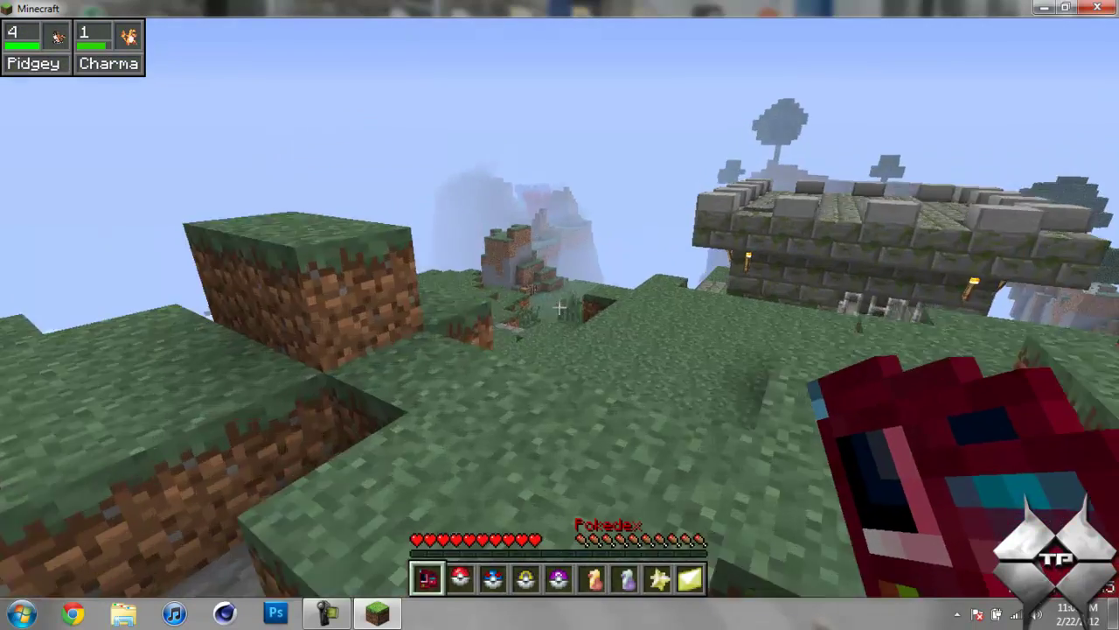
pyautogui.press('w')
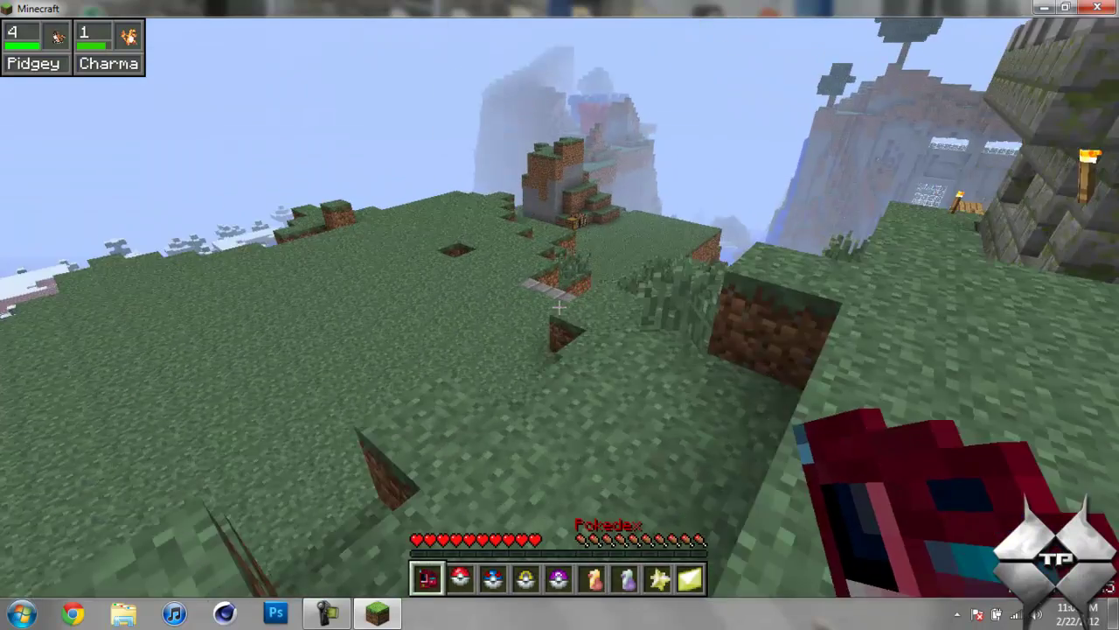
pyautogui.press('w')
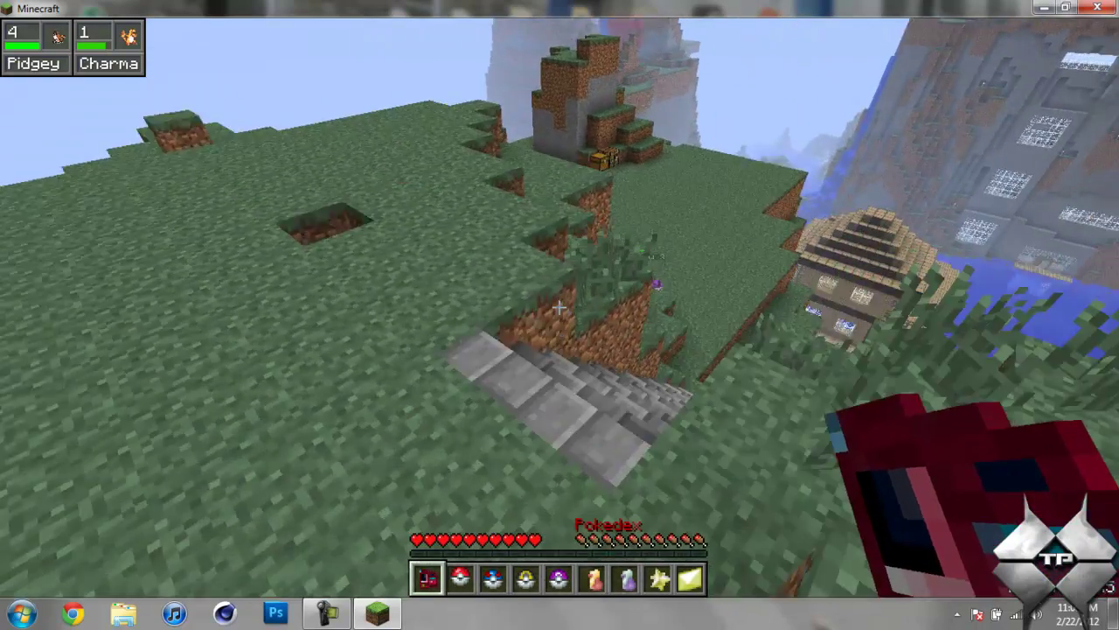
# Step: Descend the stone brick stairs and catch the wild level 3 Rattata with the Master Ball
pyautogui.press('w')
pyautogui.scroll(-3, 559, 307)
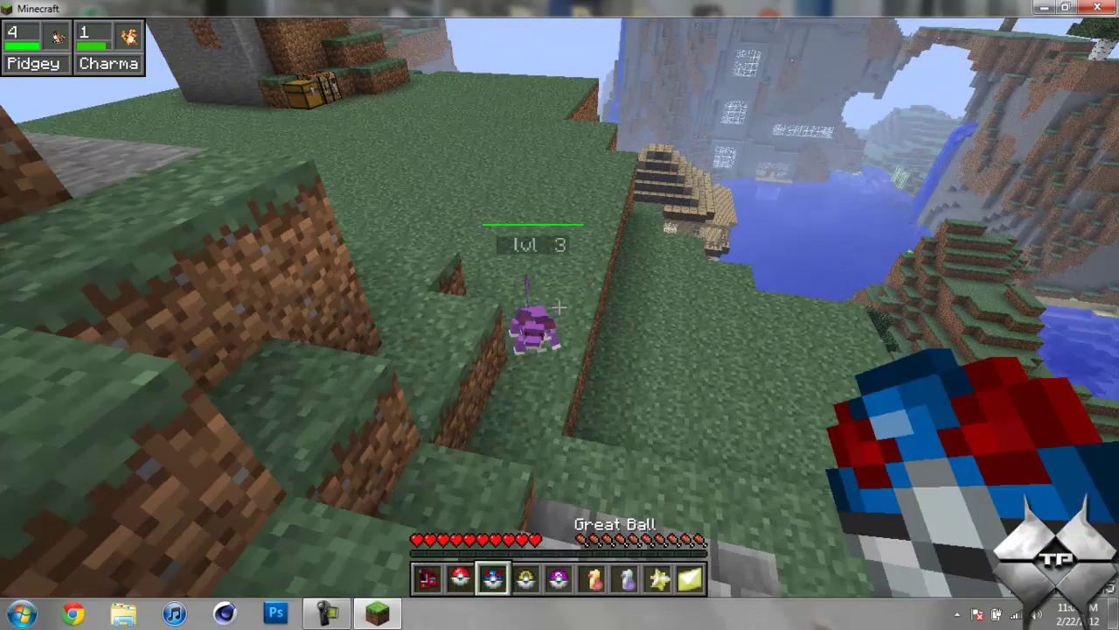
pyautogui.scroll(-1, 560, 307)
pyautogui.press('w')
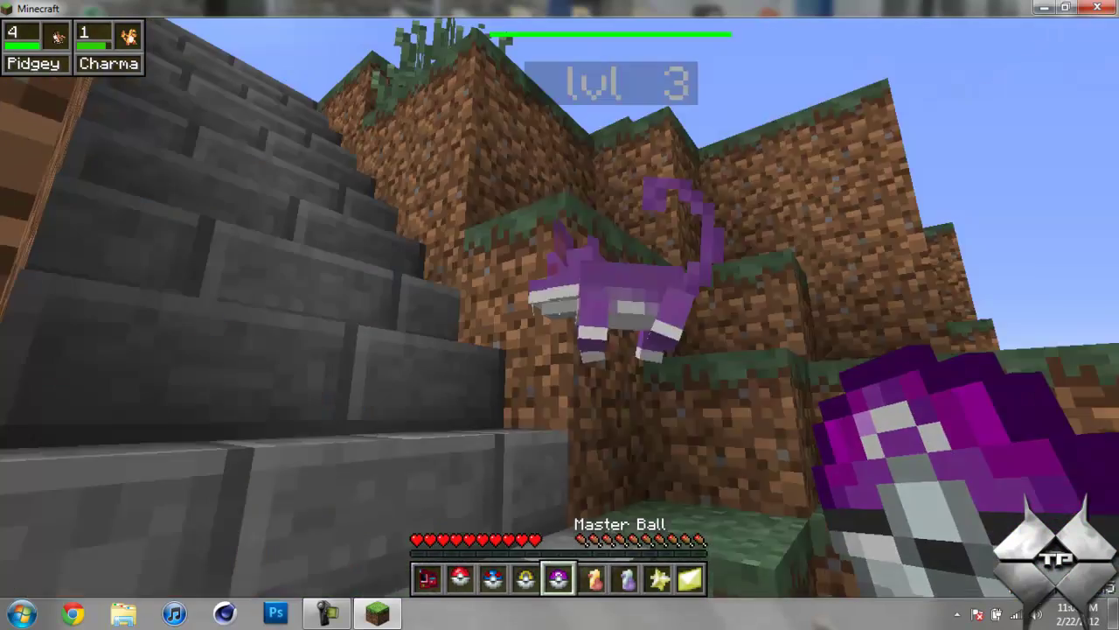
pyautogui.rightClick(559, 307)
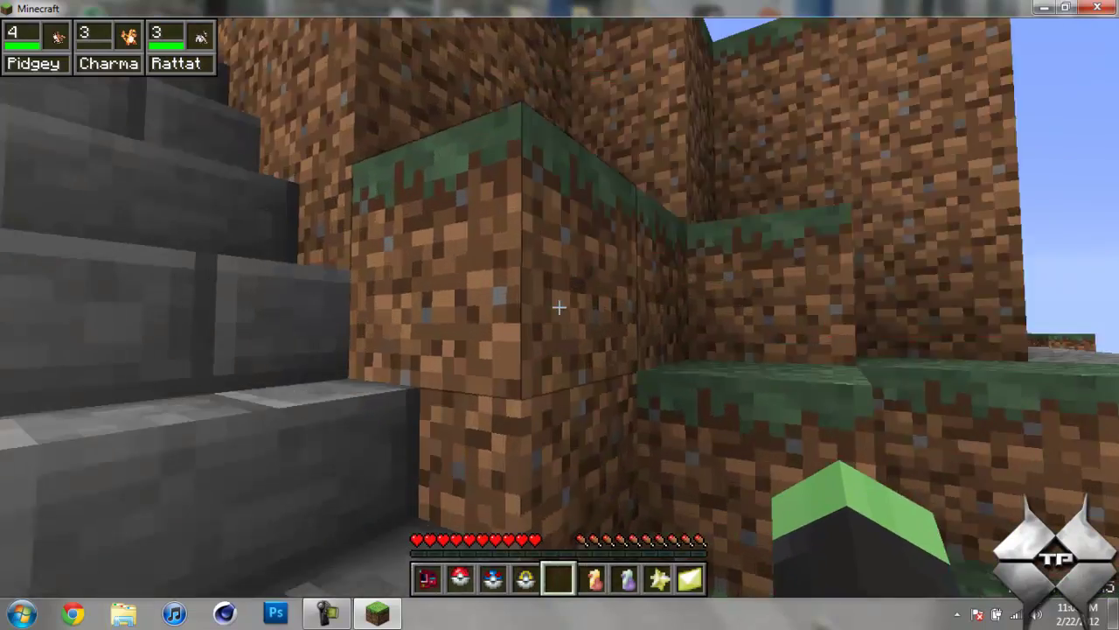
# Step: Walk over to the PC standing on the log by the dirt bank and open its Pokemon storage box
pyautogui.press('w')
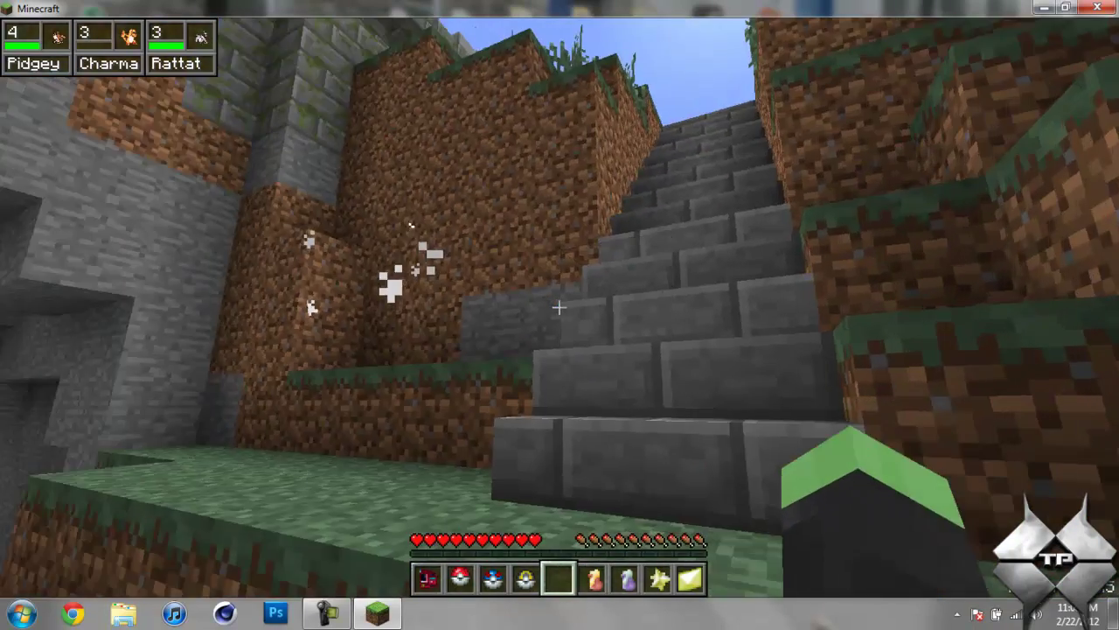
pyautogui.press('w')
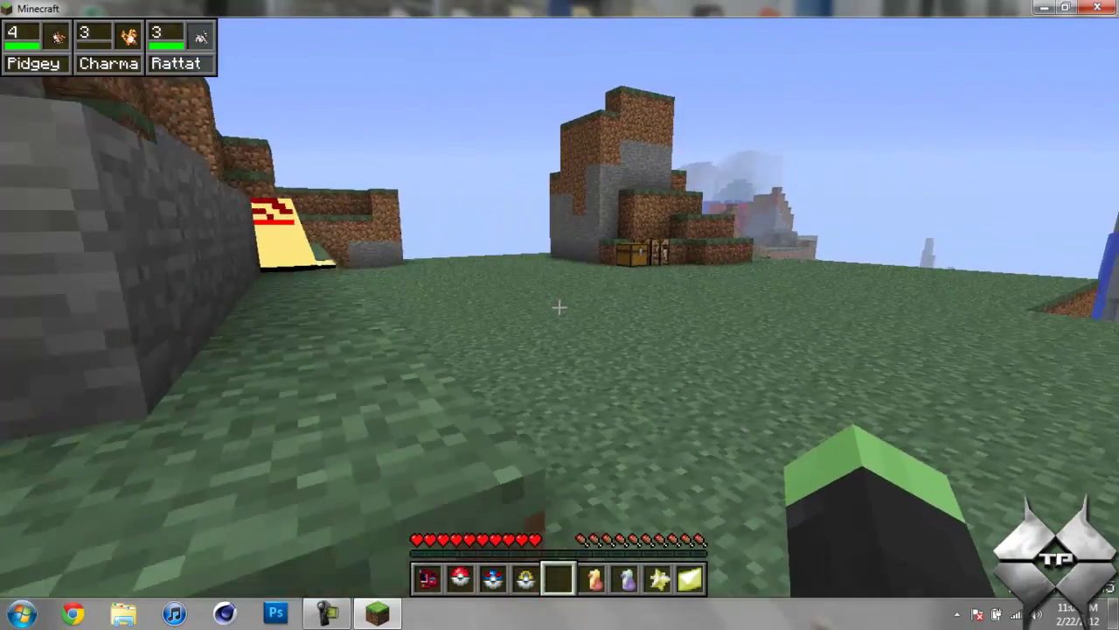
pyautogui.press('w')
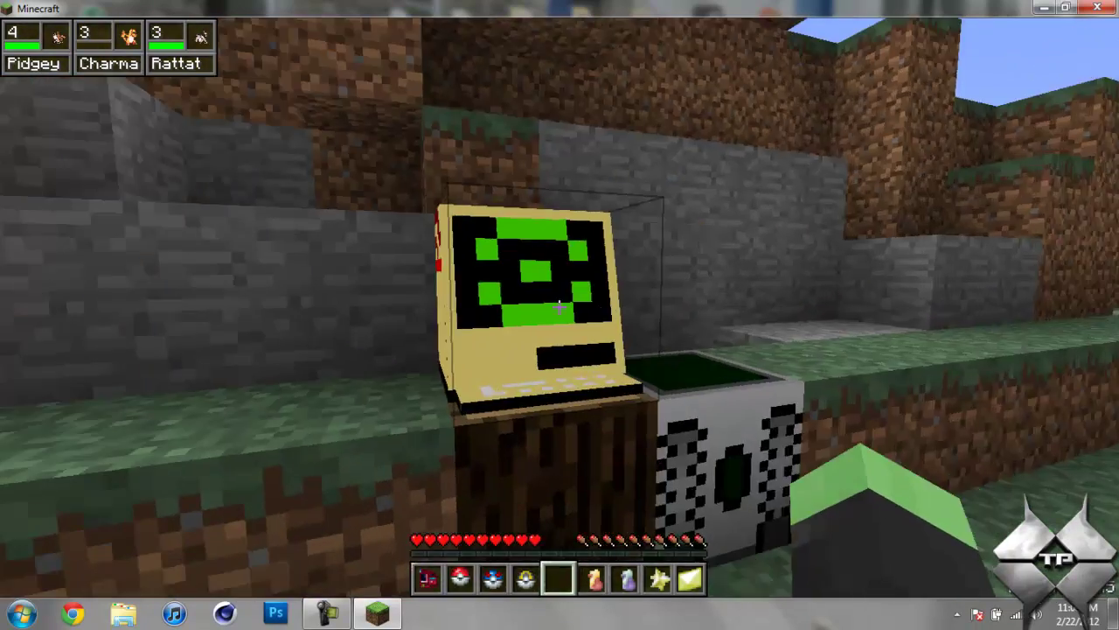
pyautogui.rightClick(560, 307)
pyautogui.write('e')
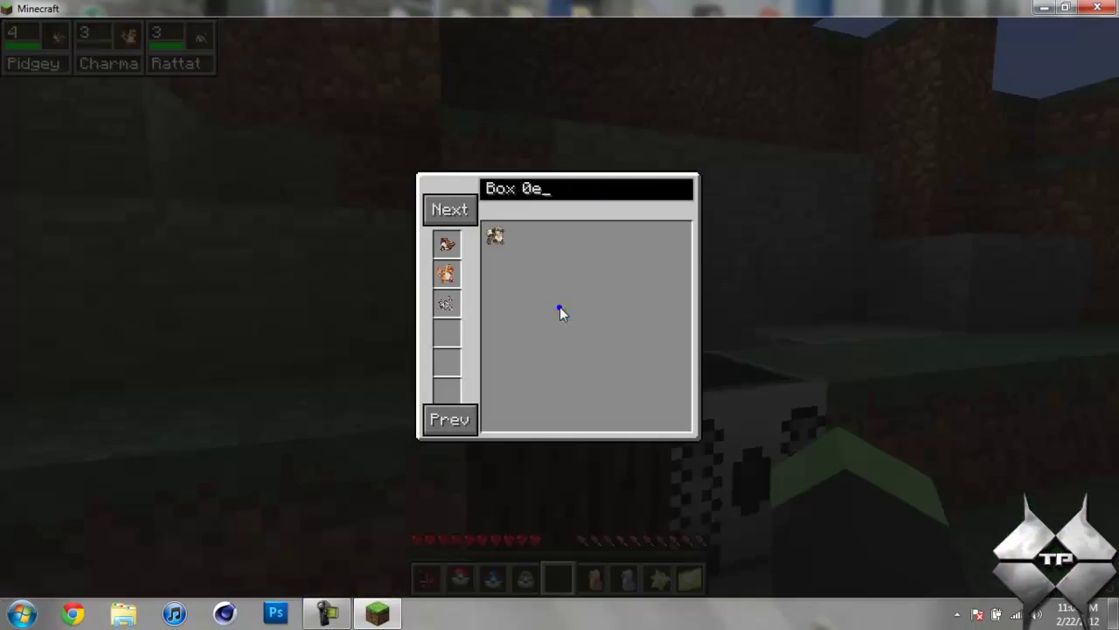
# Step: Deposit Pidgey, Charmander and Rattata from the party into the storage box and leave the PC
pyautogui.click(448, 246)
pyautogui.click(521, 236)
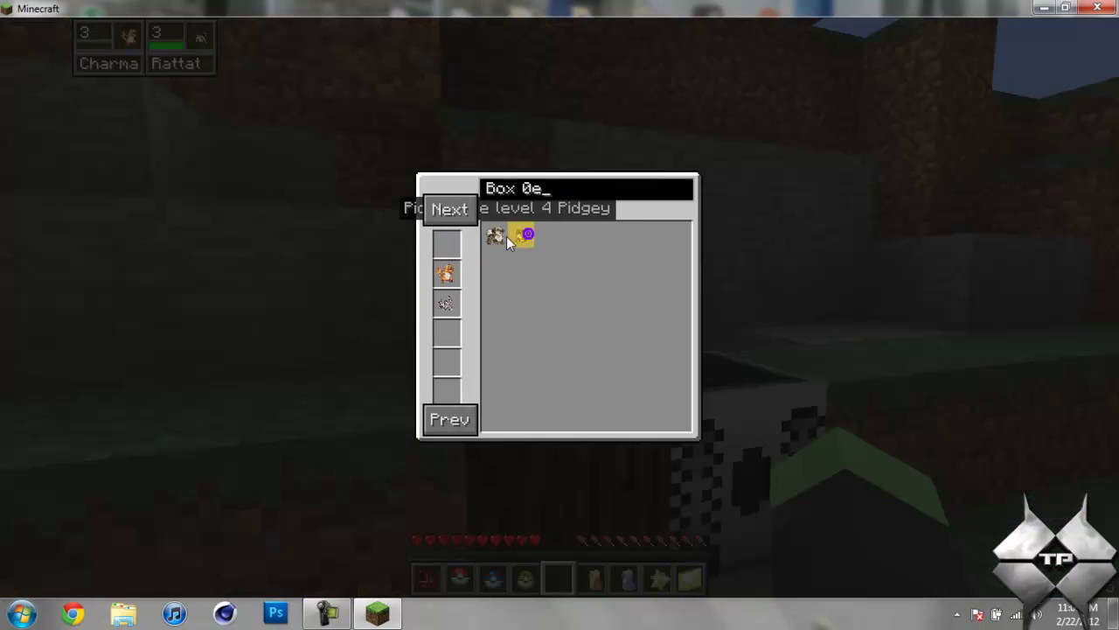
pyautogui.click(496, 238)
pyautogui.click(497, 238)
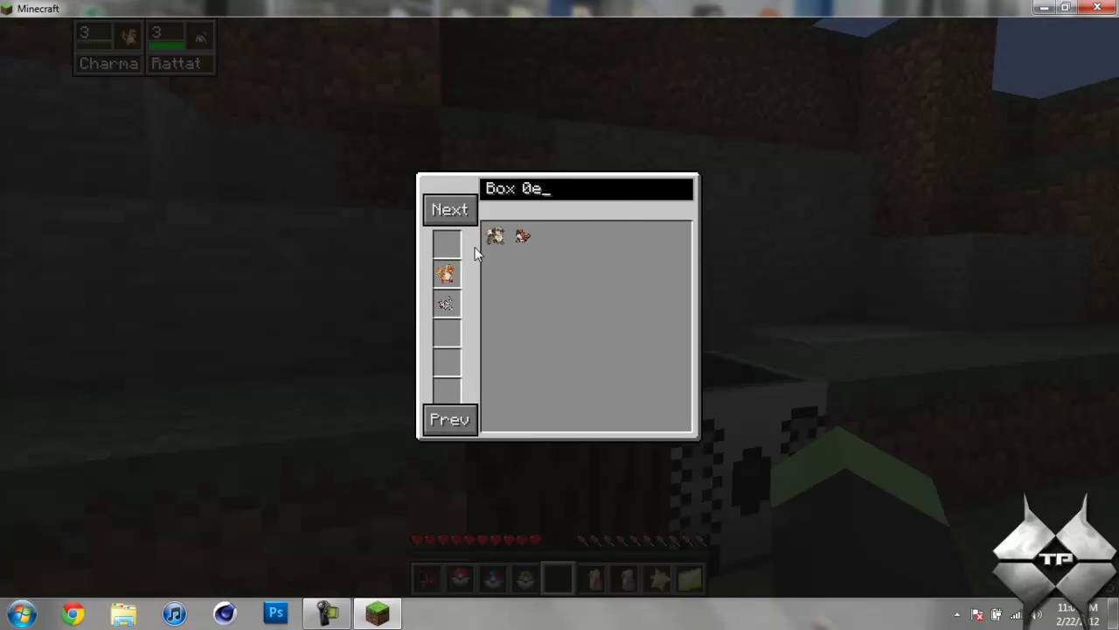
pyautogui.click(445, 274)
pyautogui.click(548, 238)
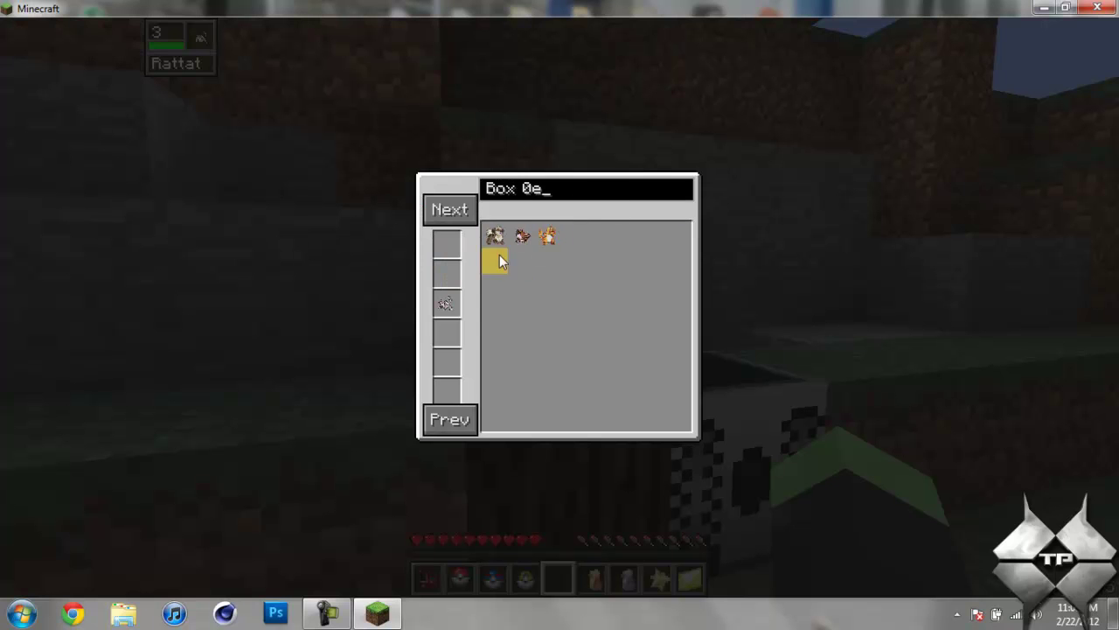
pyautogui.click(445, 303)
pyautogui.click(571, 262)
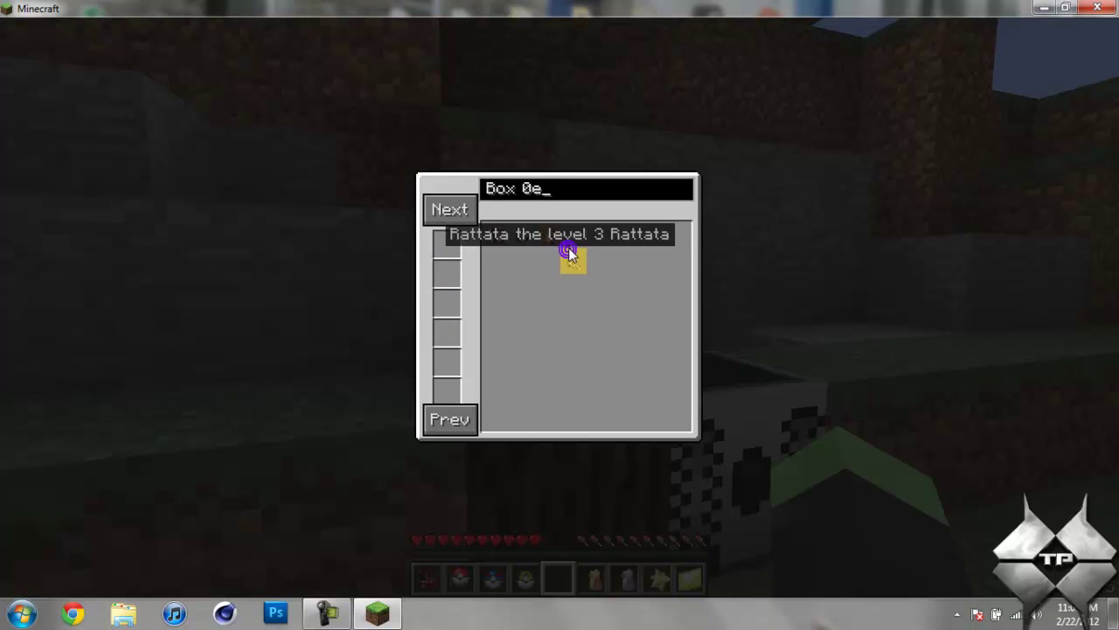
pyautogui.press('Escape')
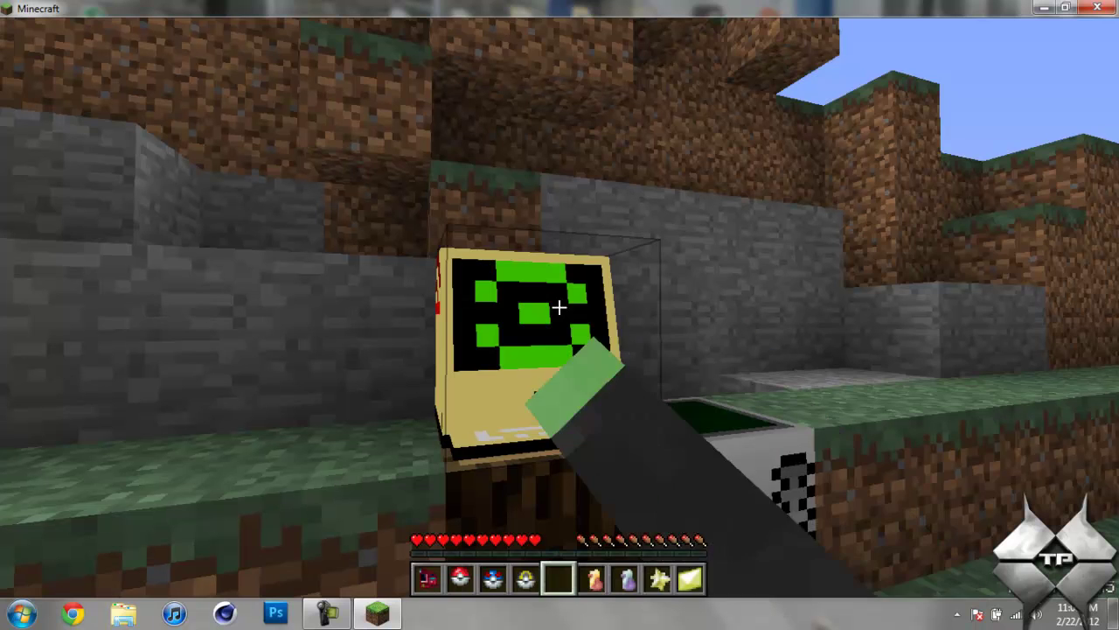
# Step: Step back from the PC, use the Revive item to view its selection screen, and close that screen
pyautogui.press('s')
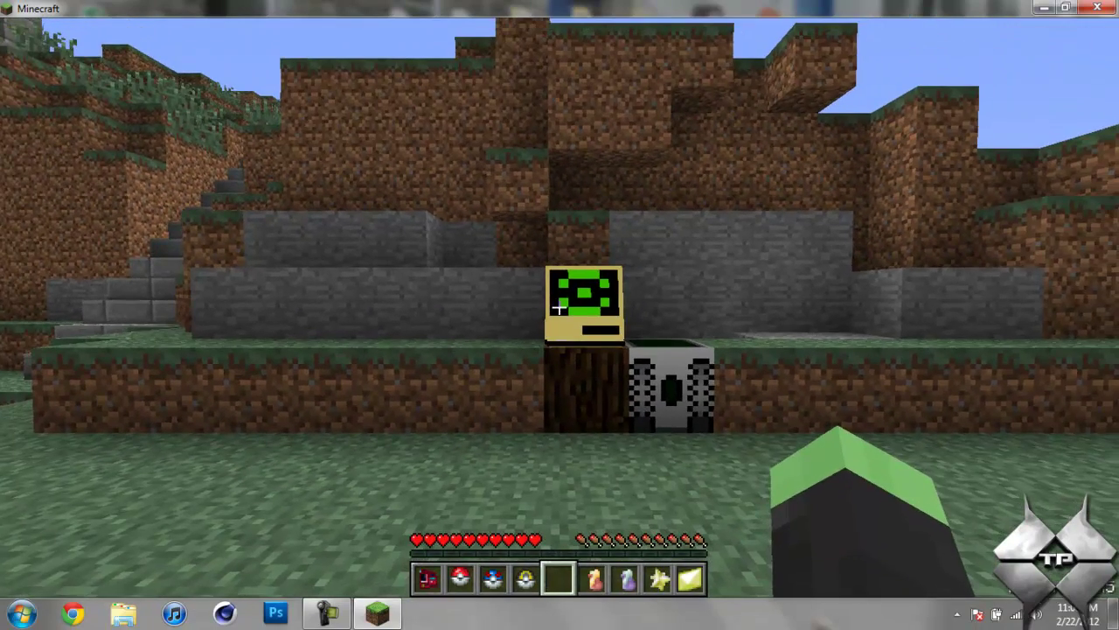
pyautogui.press('9')
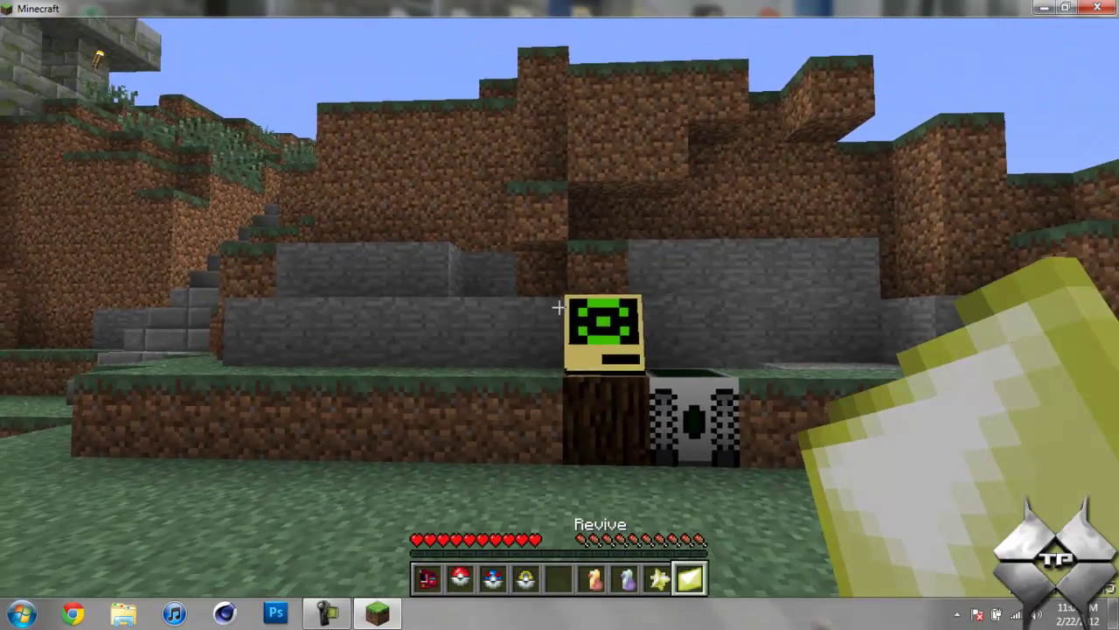
pyautogui.rightClick(560, 307)
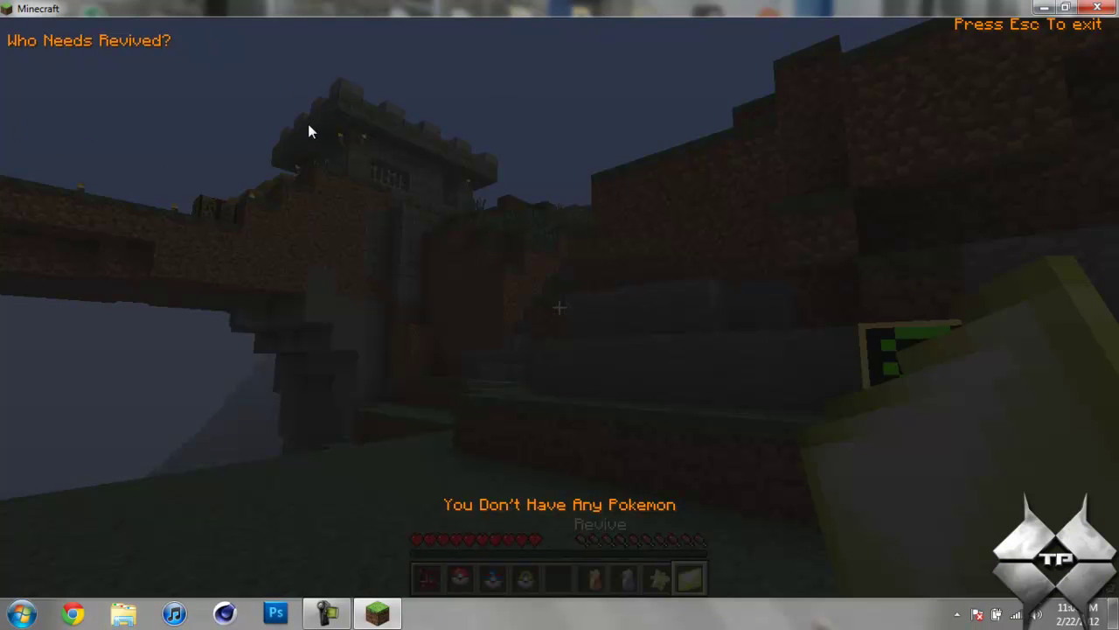
pyautogui.press('Escape')
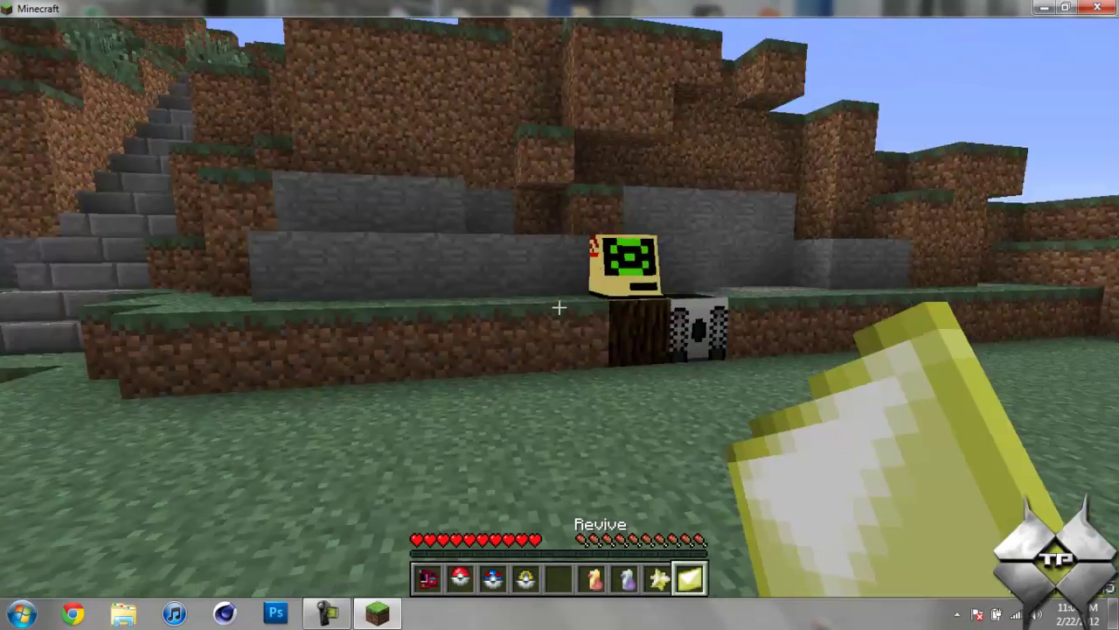
# Step: Save the world, quit to the title screen and exit Minecraft to the desktop
pyautogui.press('Escape')
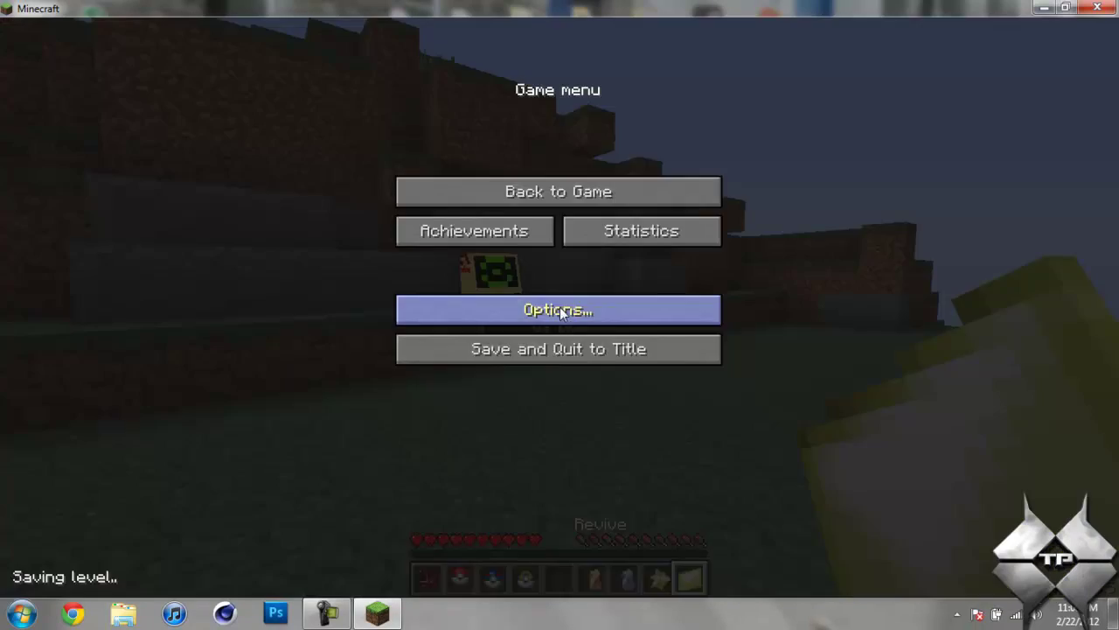
pyautogui.click(584, 352)
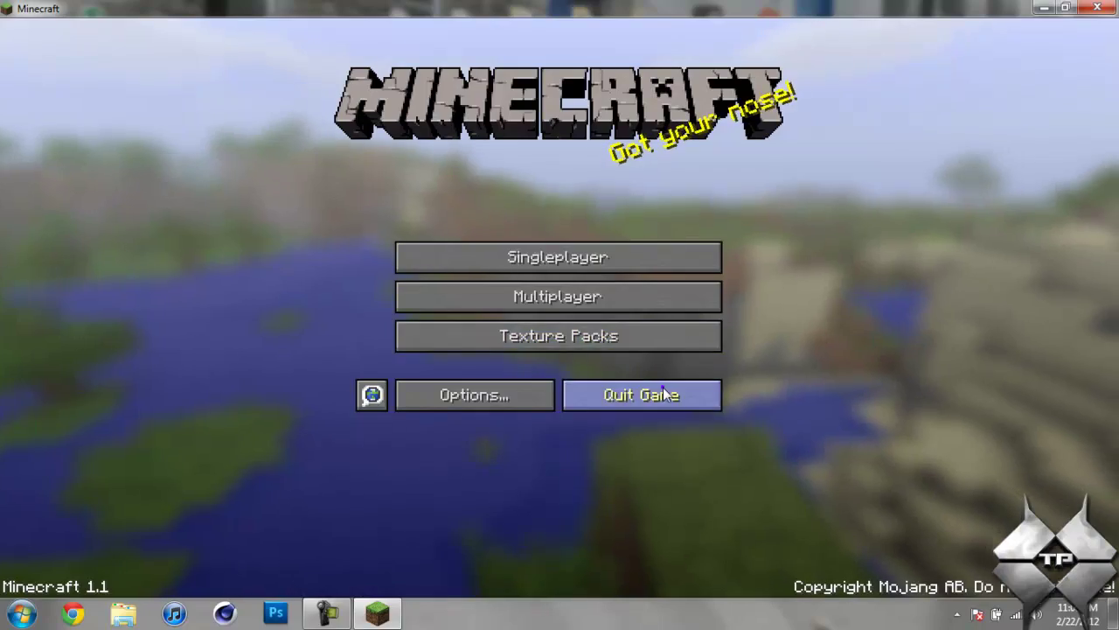
pyautogui.click(664, 395)
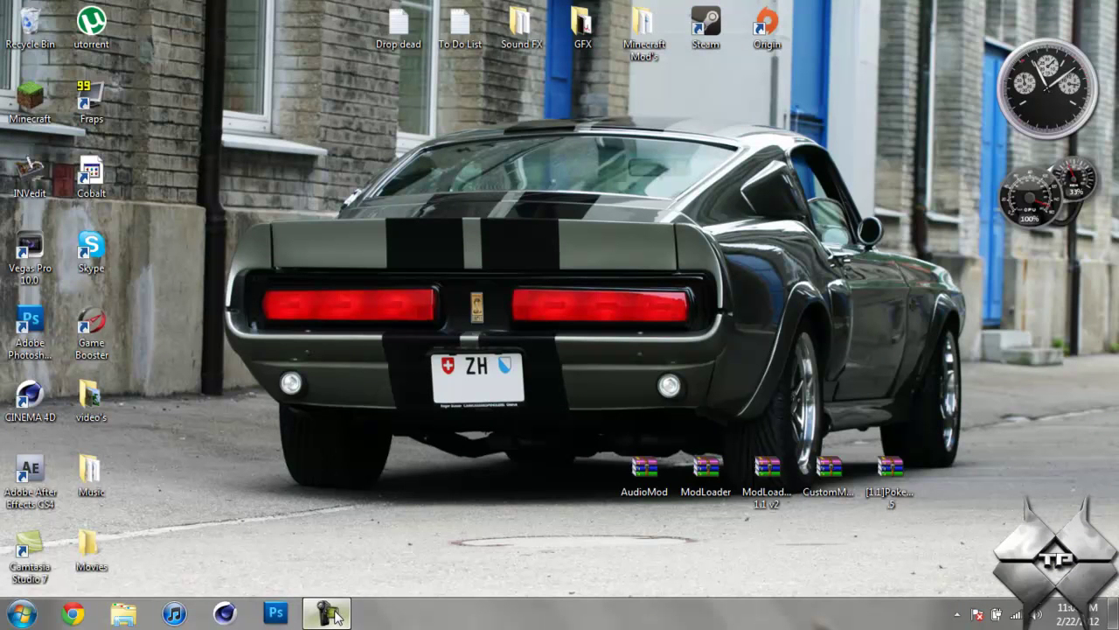
pyautogui.click(337, 614)
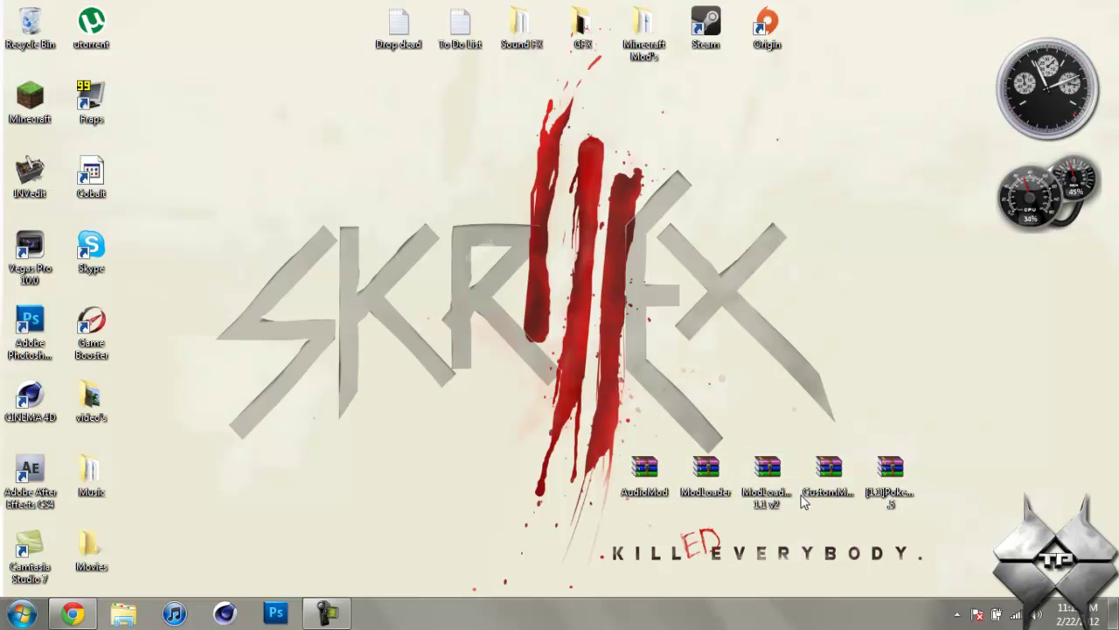
# Step: Point out the custom spawner and Pokemobs archives on the desktop, switch to Chrome and look through the PokeMobs, Risugami's Mods and Flan's Mods forum threads
pyautogui.click(830, 475)
pyautogui.click(899, 478)
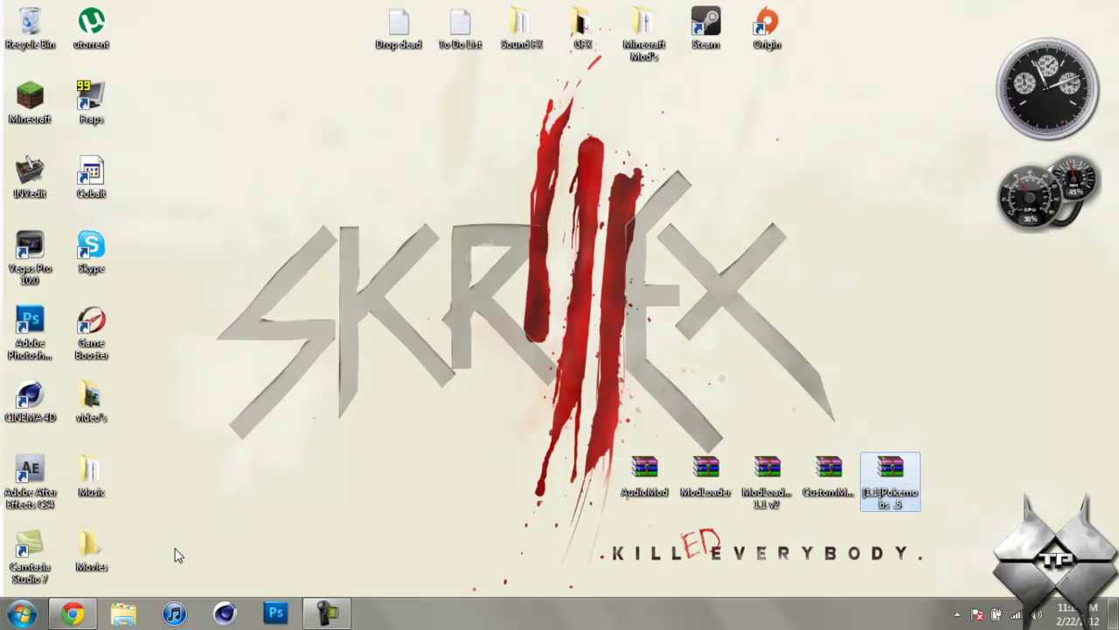
pyautogui.click(72, 612)
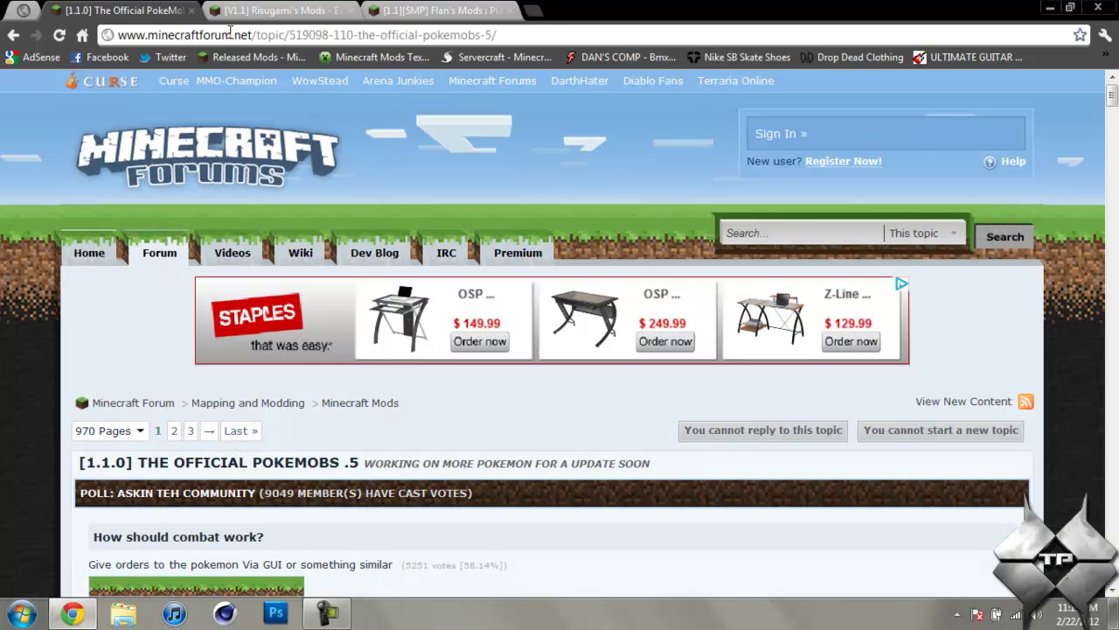
pyautogui.click(280, 10)
pyautogui.click(437, 9)
pyautogui.click(166, 7)
# Step: Find the Download section of the Pokemobs thread, open the Dr. Zharks custom spawner link in a new tab and switch to it
pyautogui.scroll(-1, 563, 365)
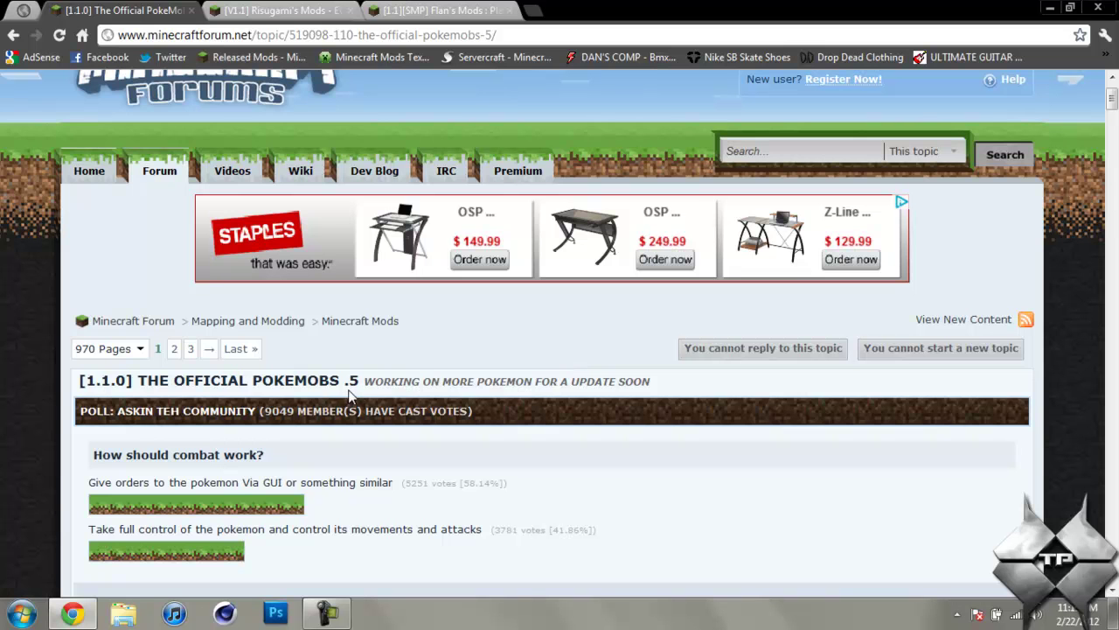
pyautogui.scroll(-15, 501, 392)
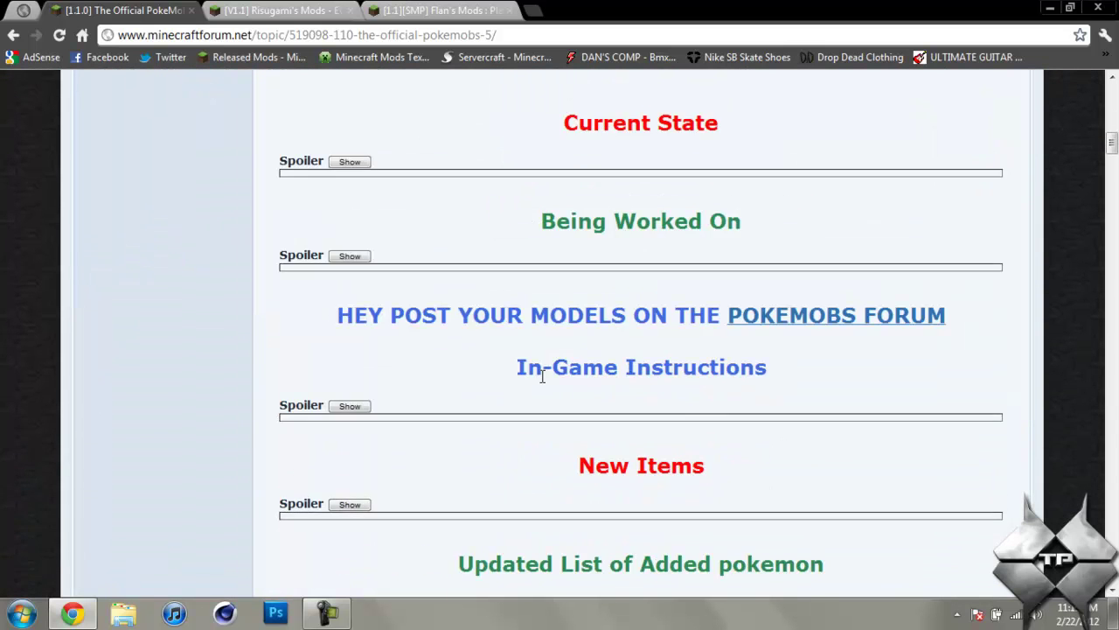
pyautogui.scroll(-14, 543, 376)
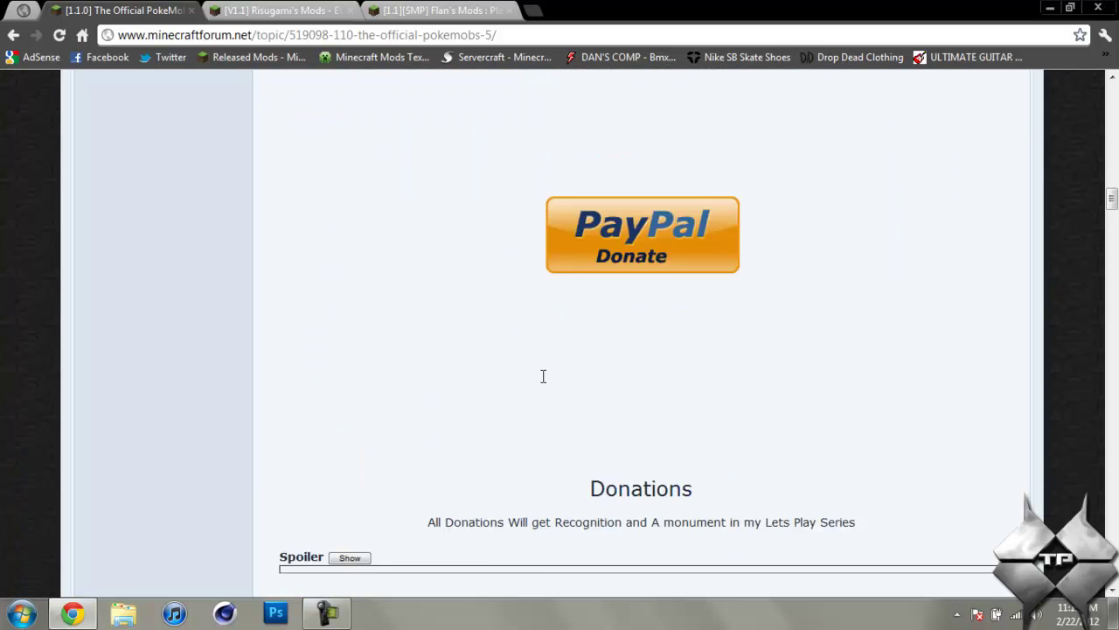
pyautogui.scroll(-1, 543, 376)
pyautogui.scroll(-1, 639, 282)
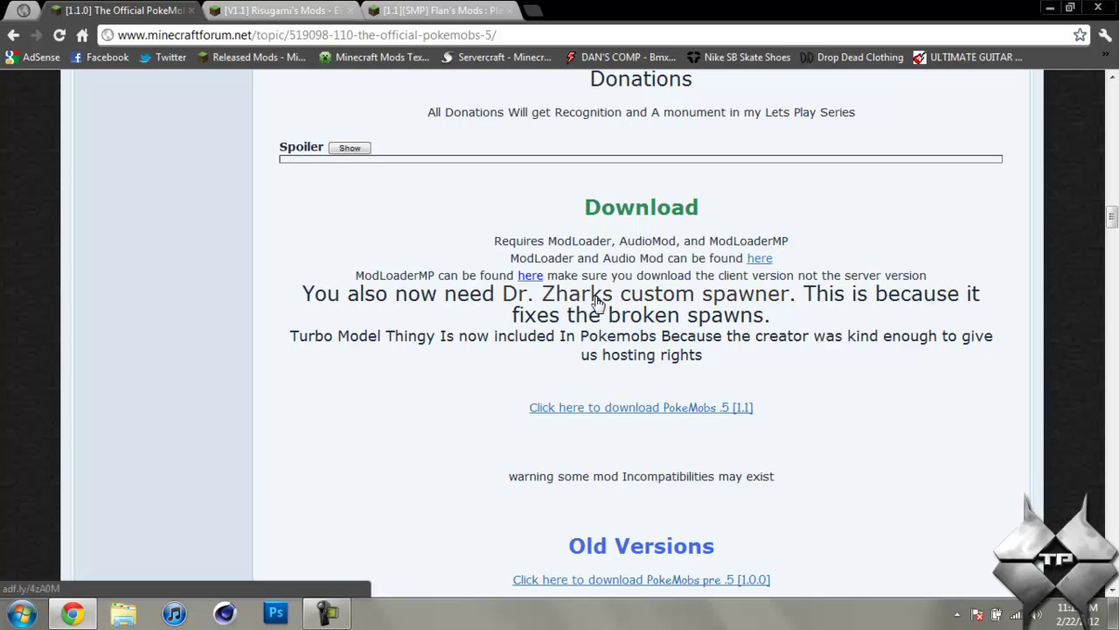
pyautogui.rightClick(599, 295)
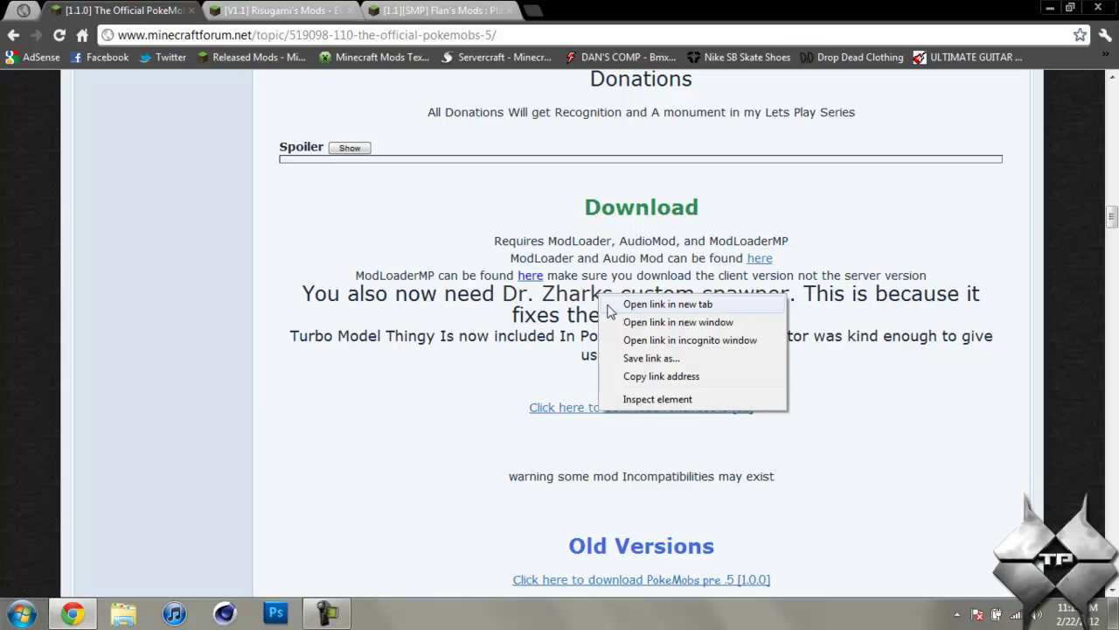
pyautogui.click(487, 396)
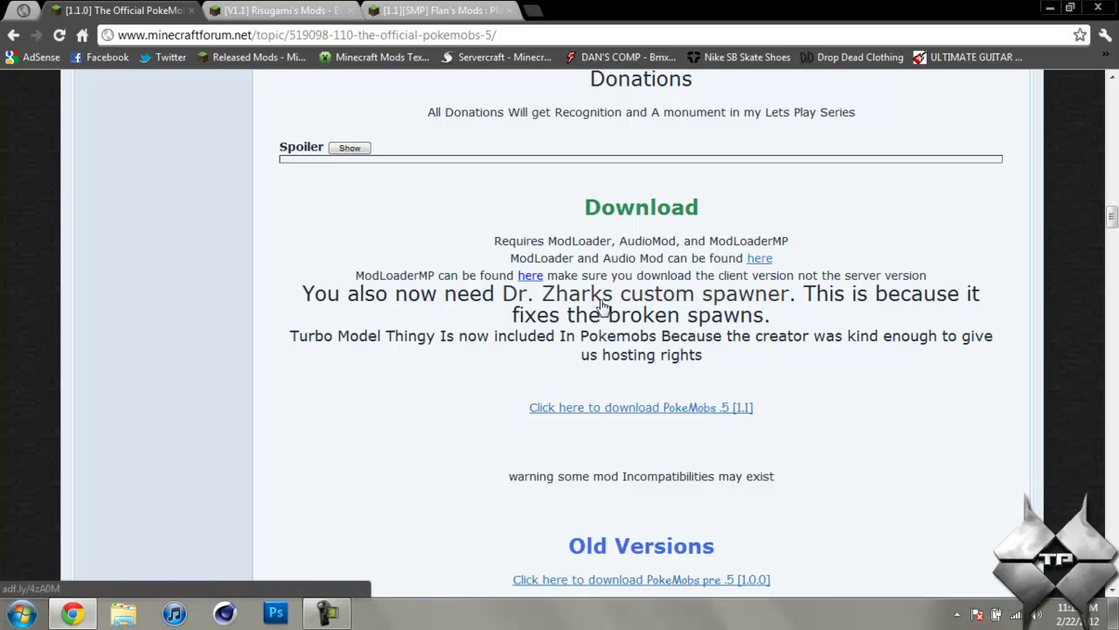
pyautogui.rightClick(611, 295)
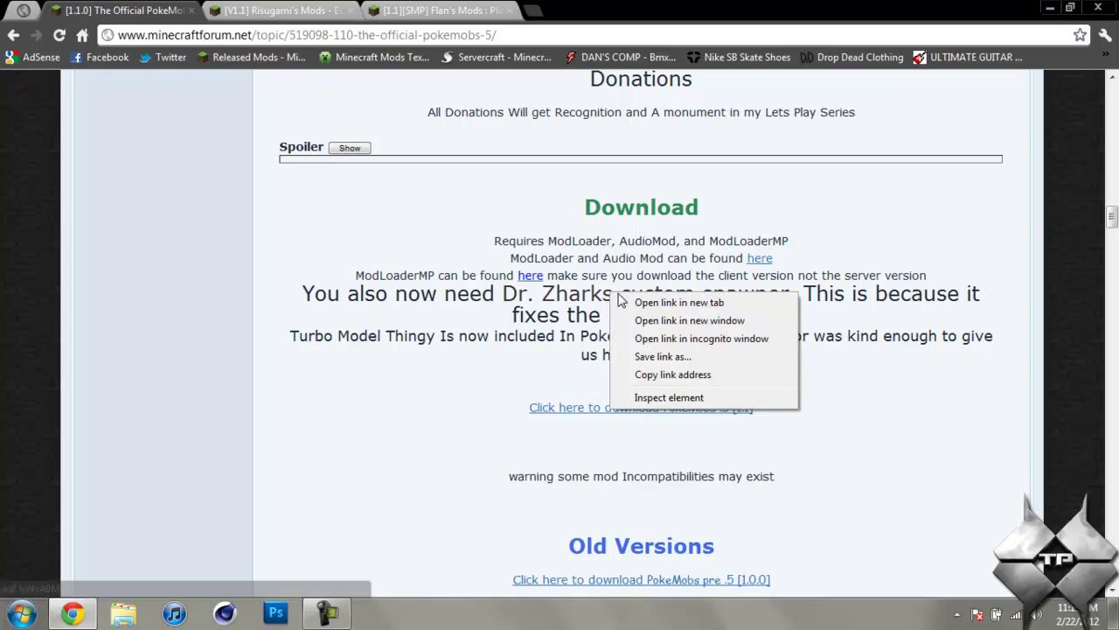
pyautogui.click(682, 303)
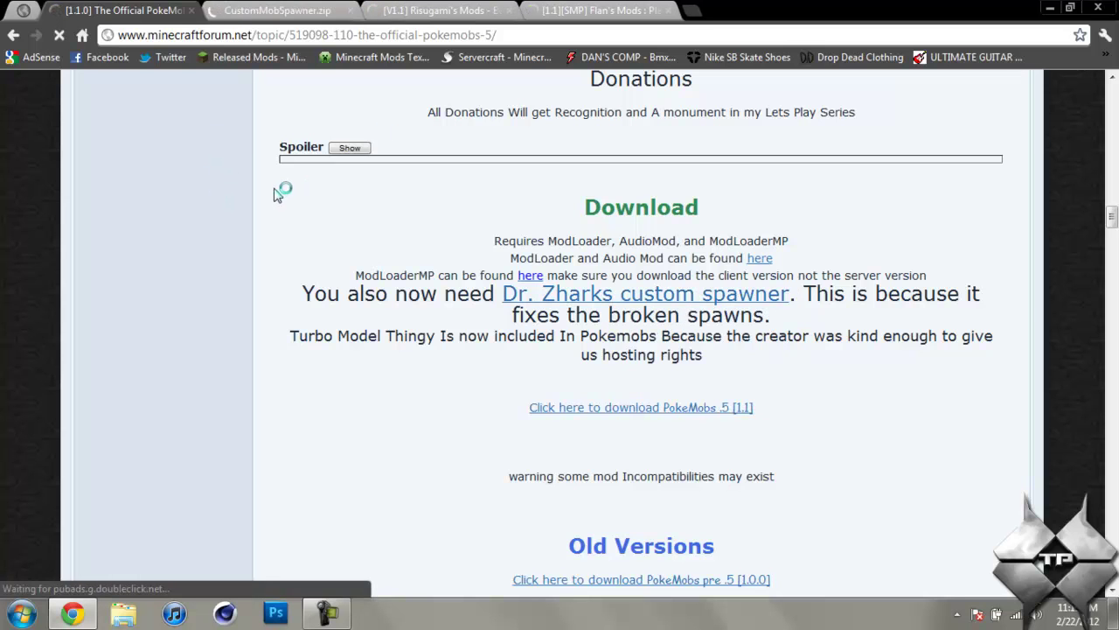
pyautogui.click(289, 11)
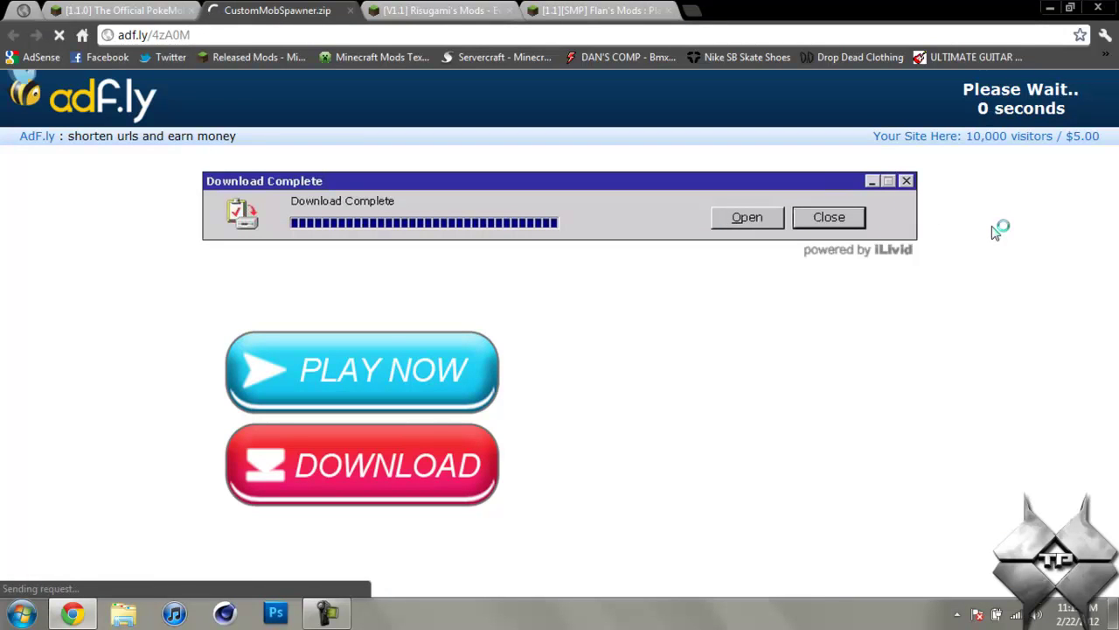
# Step: Skip the ad to reach the MediaFire download page for CustomMobSpawner.zip, locate its download option, and close that page
pyautogui.click(1031, 103)
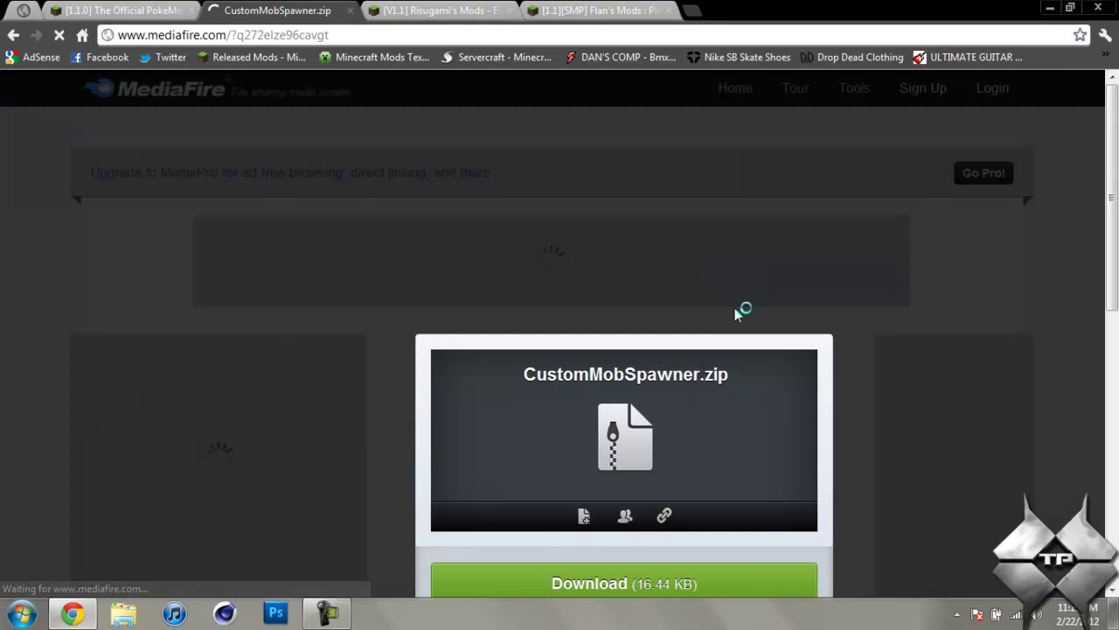
pyautogui.scroll(-1, 734, 308)
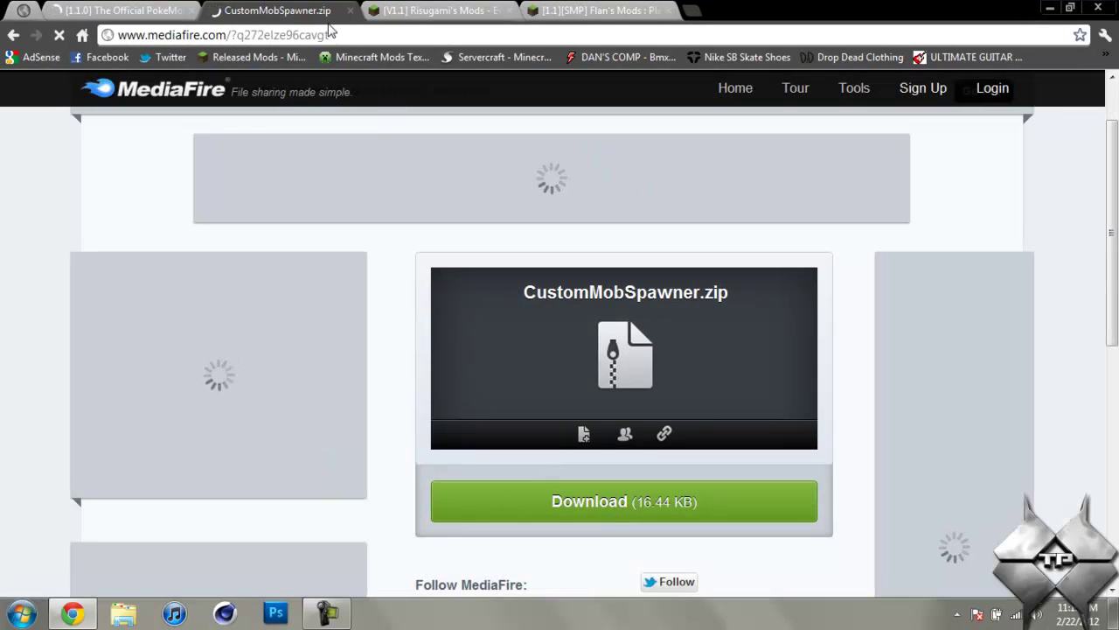
pyautogui.click(351, 11)
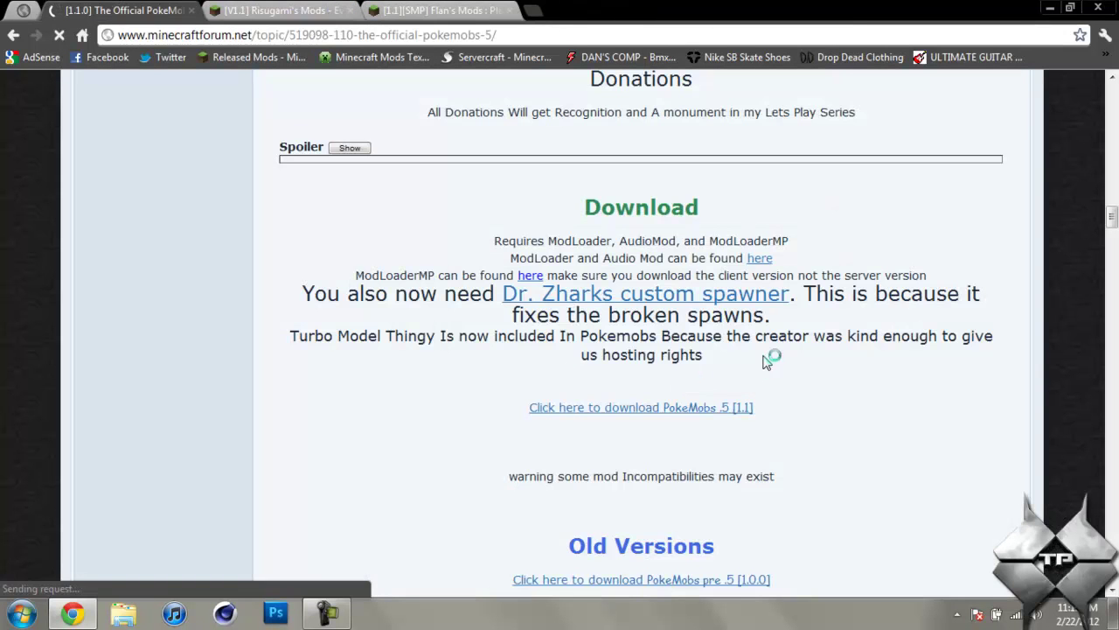
# Step: Follow the PokeMobs .5 [1.1] download link past the ad to its MediaFire page, and return to the forum thread
pyautogui.scroll(-1, 773, 360)
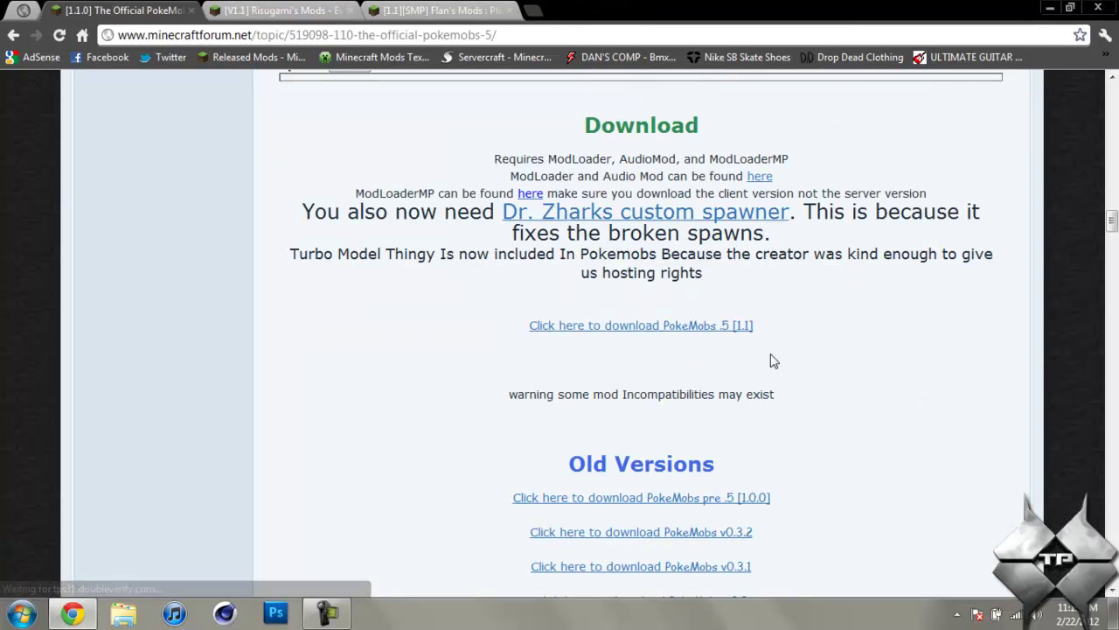
pyautogui.click(657, 331)
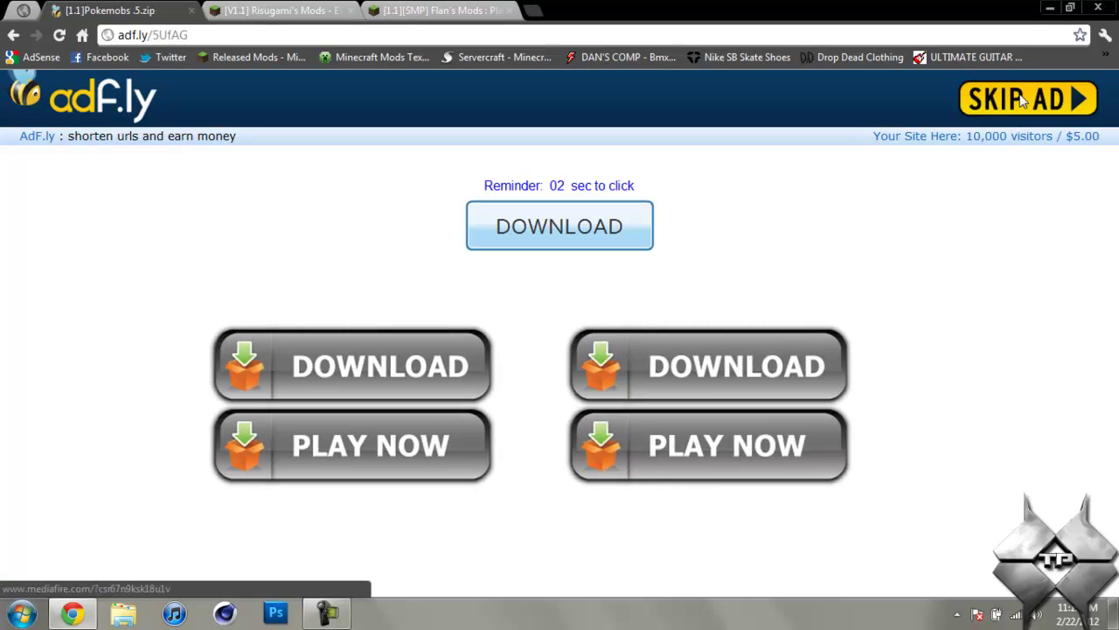
pyautogui.click(994, 131)
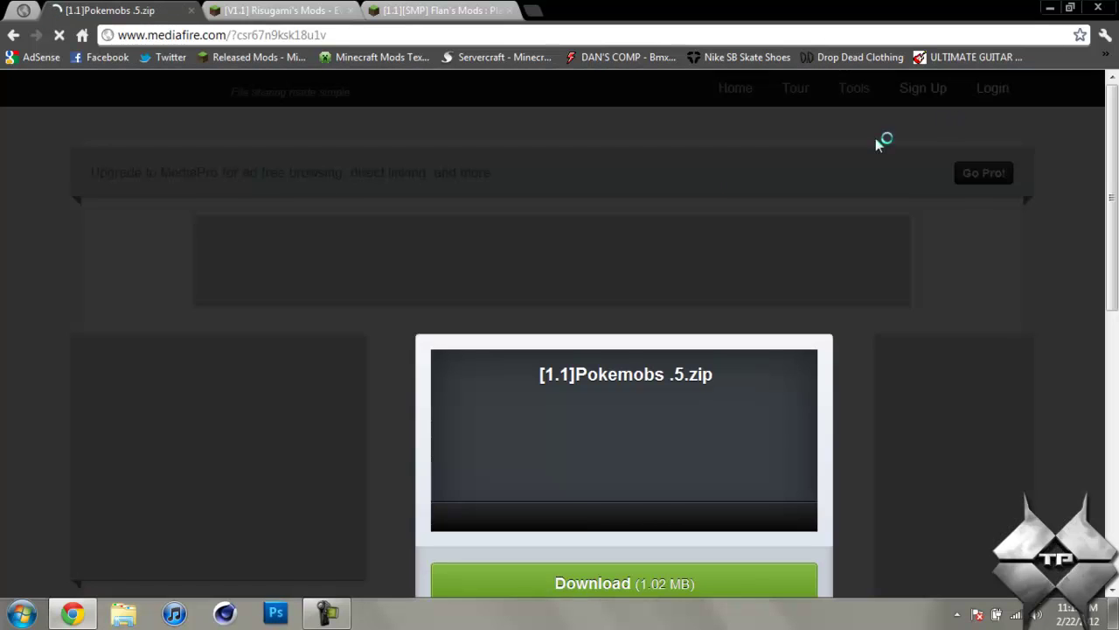
pyautogui.scroll(-1, 691, 262)
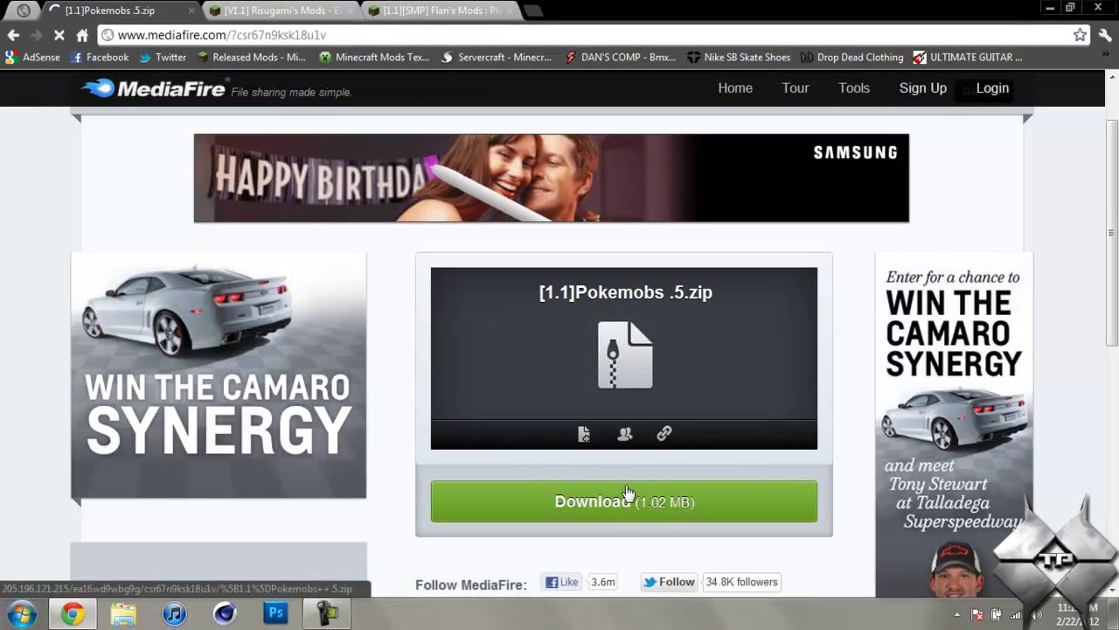
pyautogui.click(16, 39)
pyautogui.click(16, 39)
# Step: Find the ModLoader 1.1 and AudioMod 1.1 download links in the Risugami's Mods thread
pyautogui.click(280, 10)
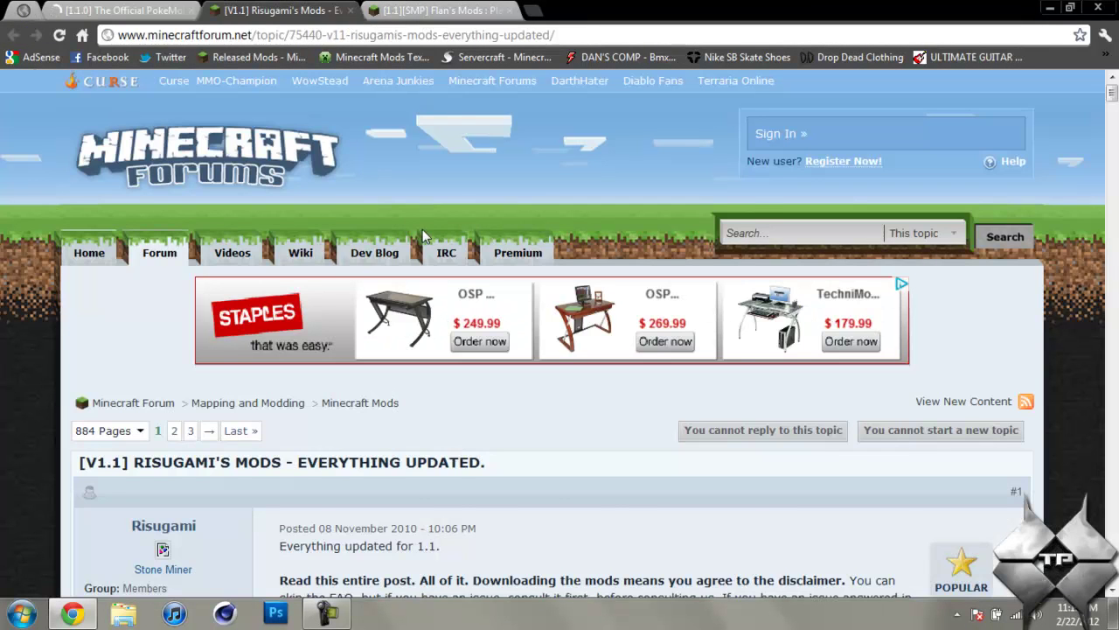
pyautogui.scroll(-2, 559, 313)
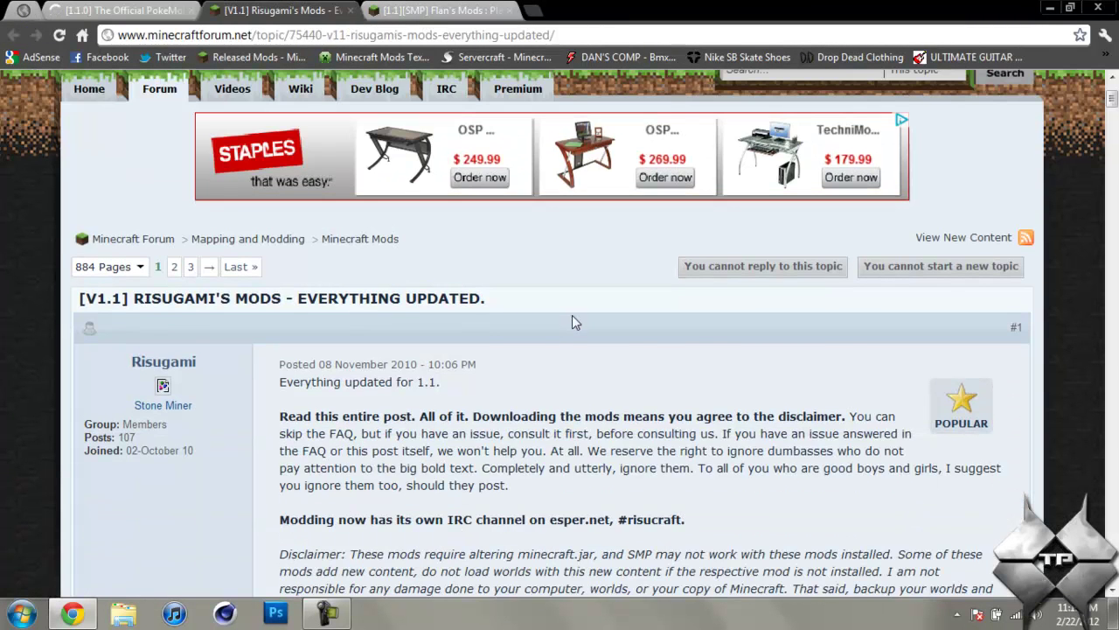
pyautogui.scroll(-12, 571, 315)
pyautogui.scroll(-10, 576, 314)
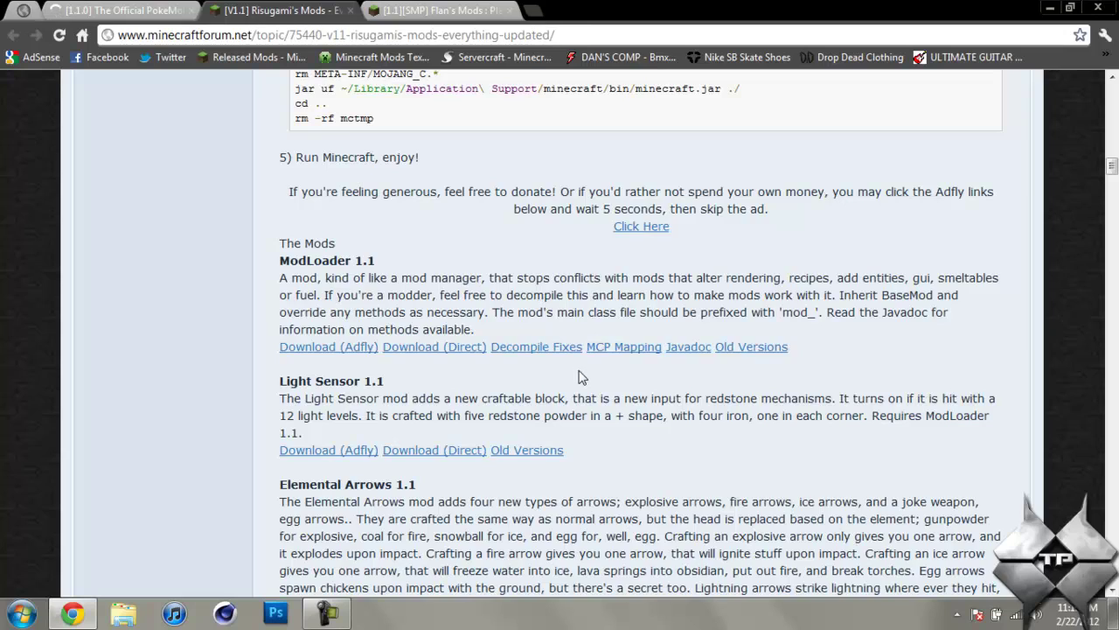
pyautogui.scroll(-9, 578, 376)
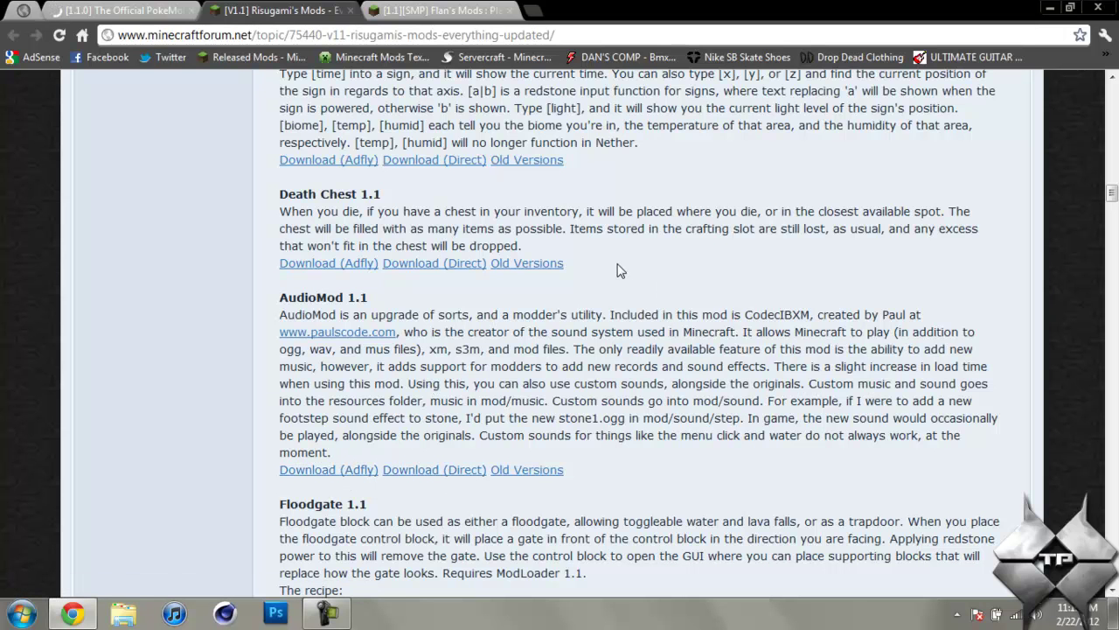
# Step: Find the ModLoaderMp client downloads in the Flan's Mods thread, and close the browser
pyautogui.click(420, 10)
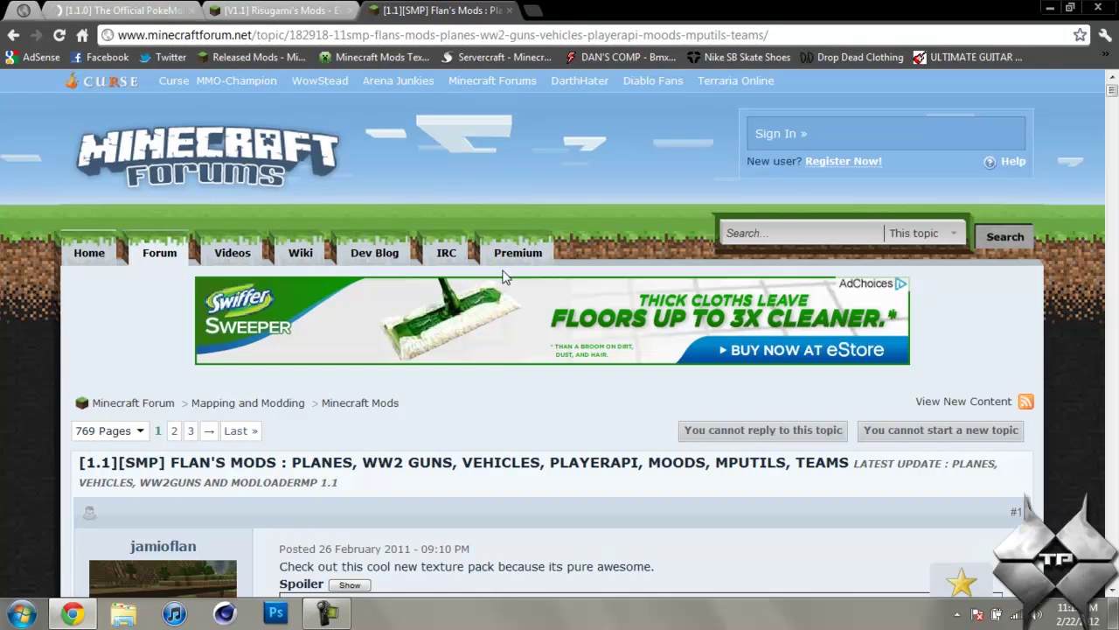
pyautogui.scroll(-1, 492, 373)
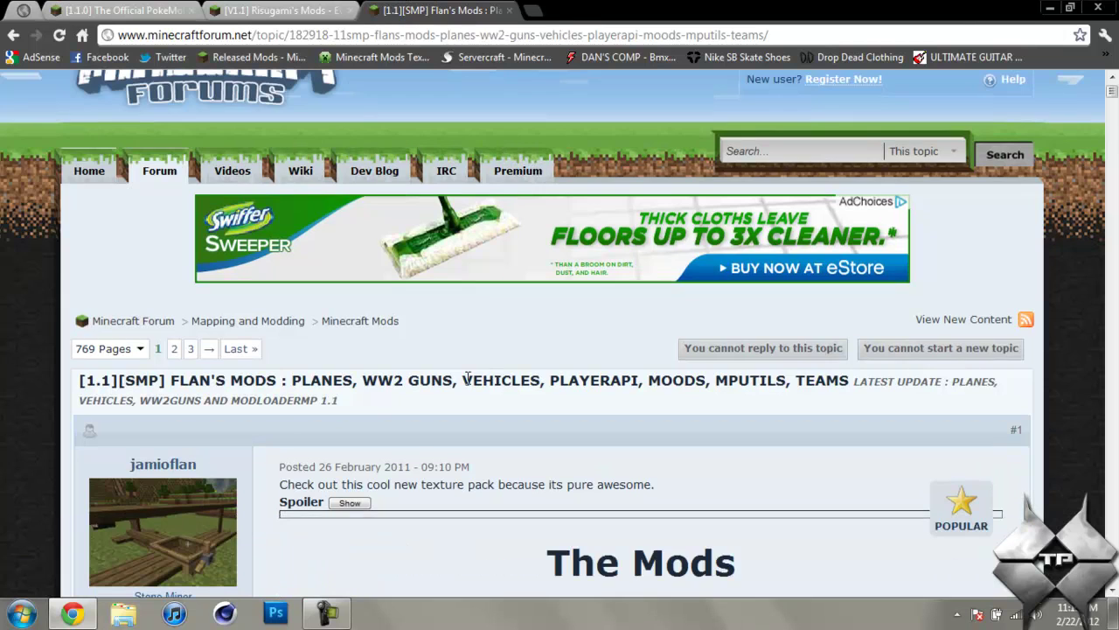
pyautogui.scroll(-4, 617, 384)
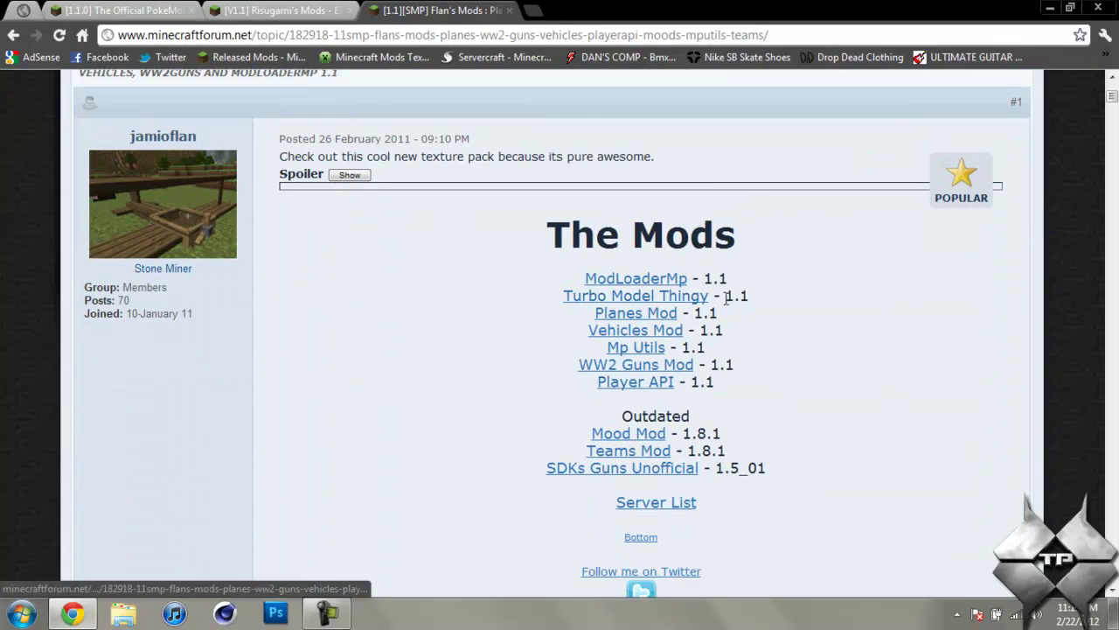
pyautogui.click(663, 280)
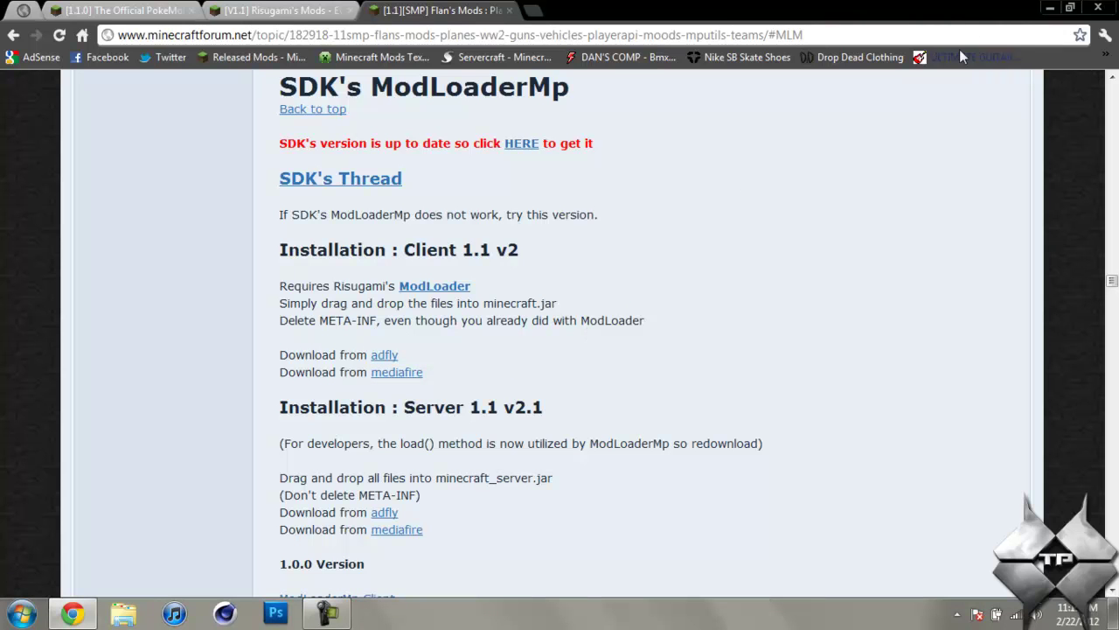
pyautogui.click(1098, 7)
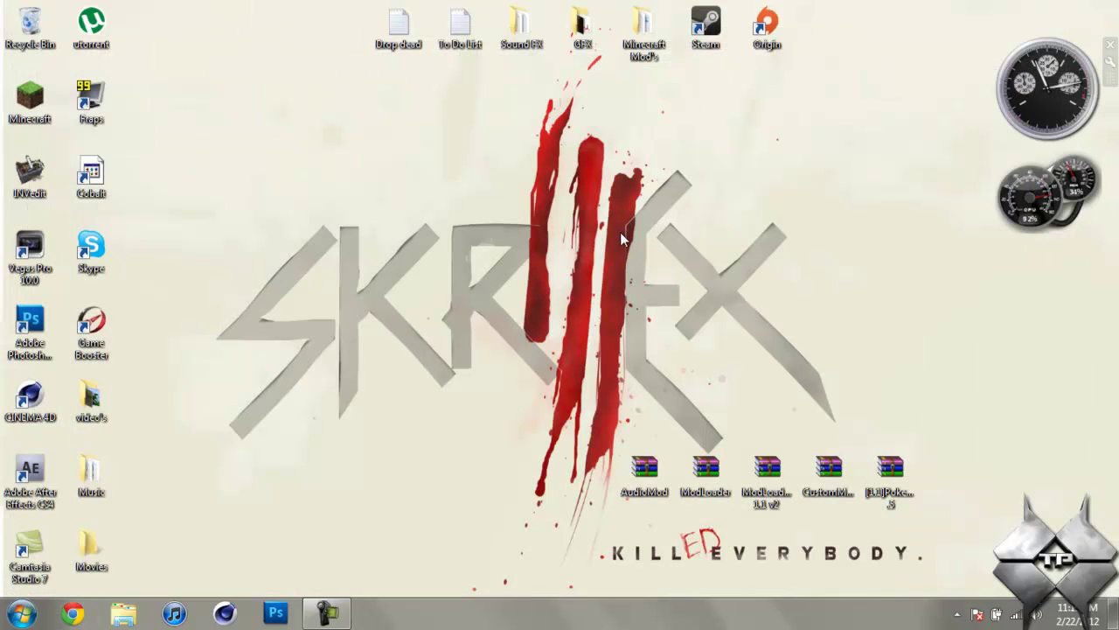
# Step: Open the Roaming folder via %appdata% and go into the bin folder inside .minecraft
pyautogui.click(26, 614)
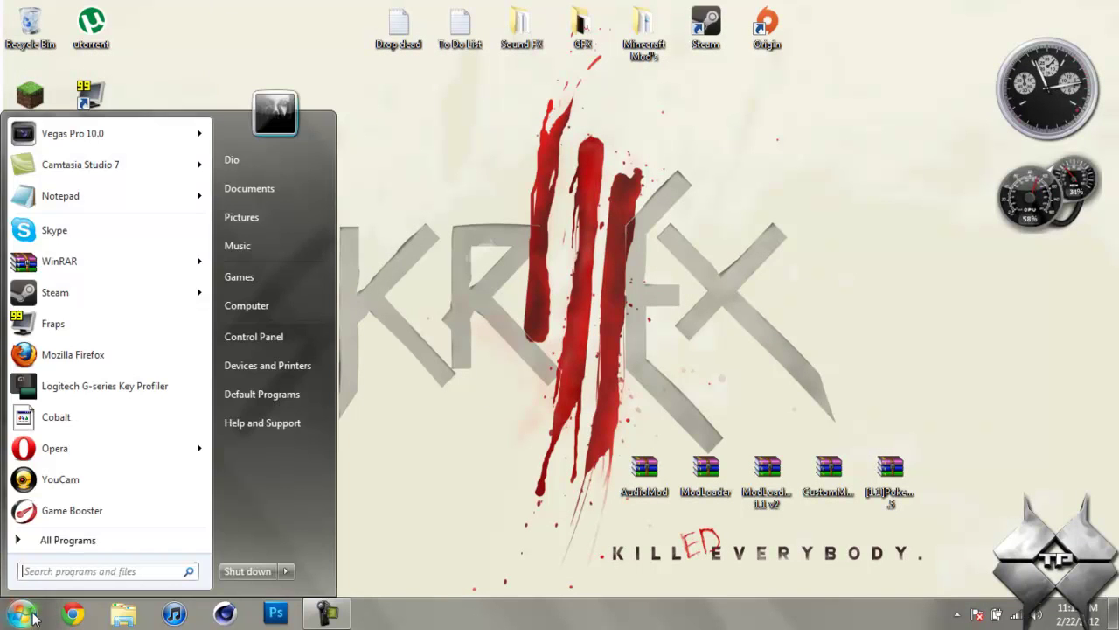
pyautogui.write('%appdata%')
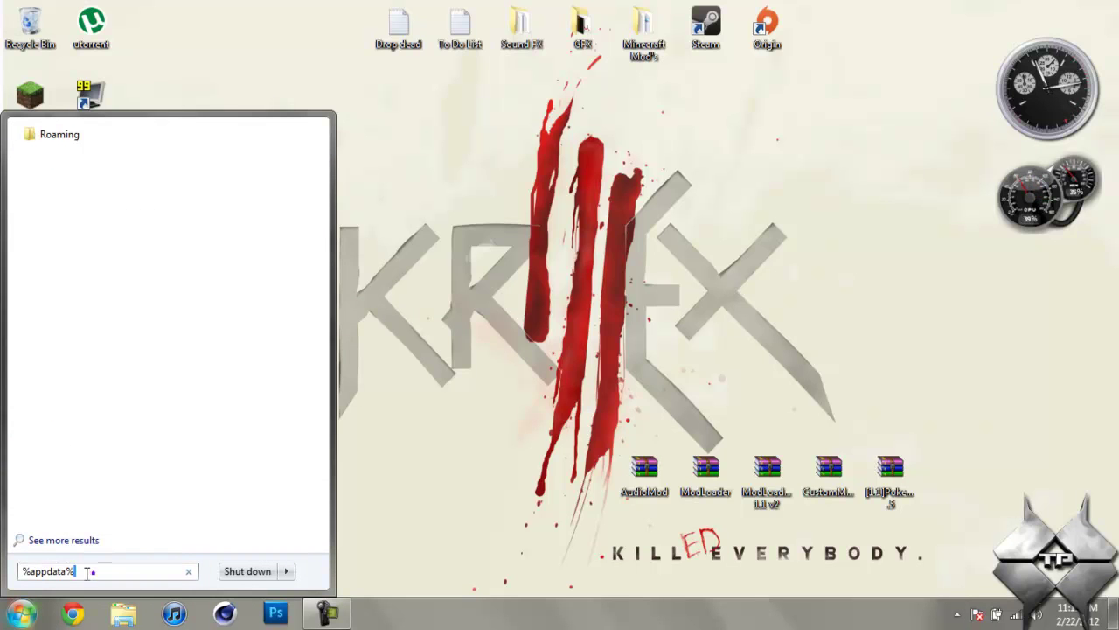
pyautogui.moveTo(88, 571); pyautogui.dragTo(24, 573)
pyautogui.click(44, 134)
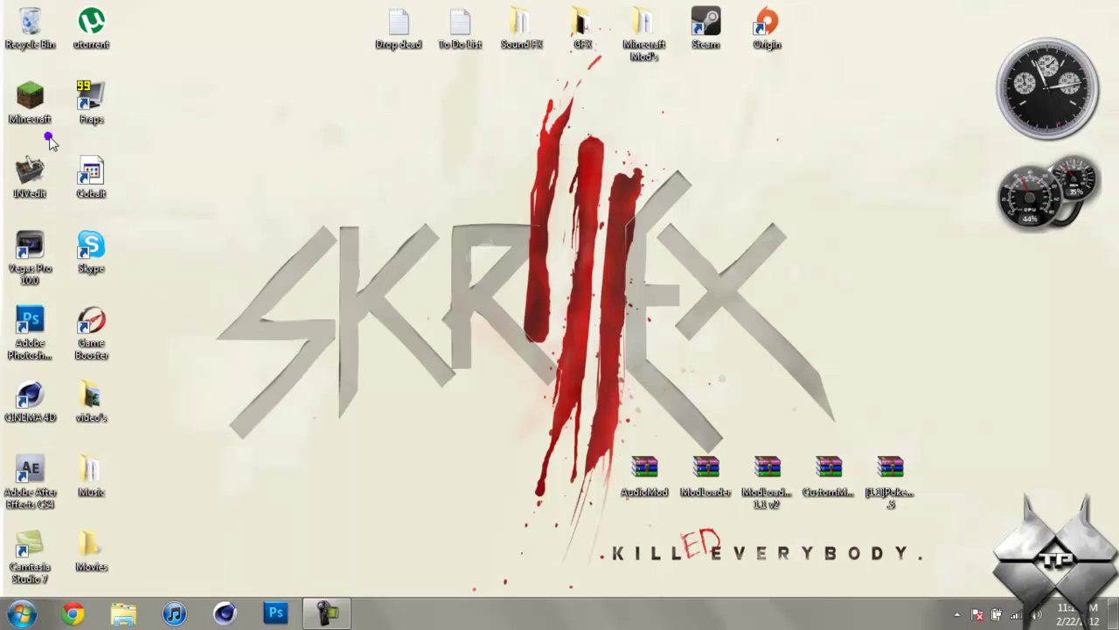
pyautogui.doubleClick(349, 341)
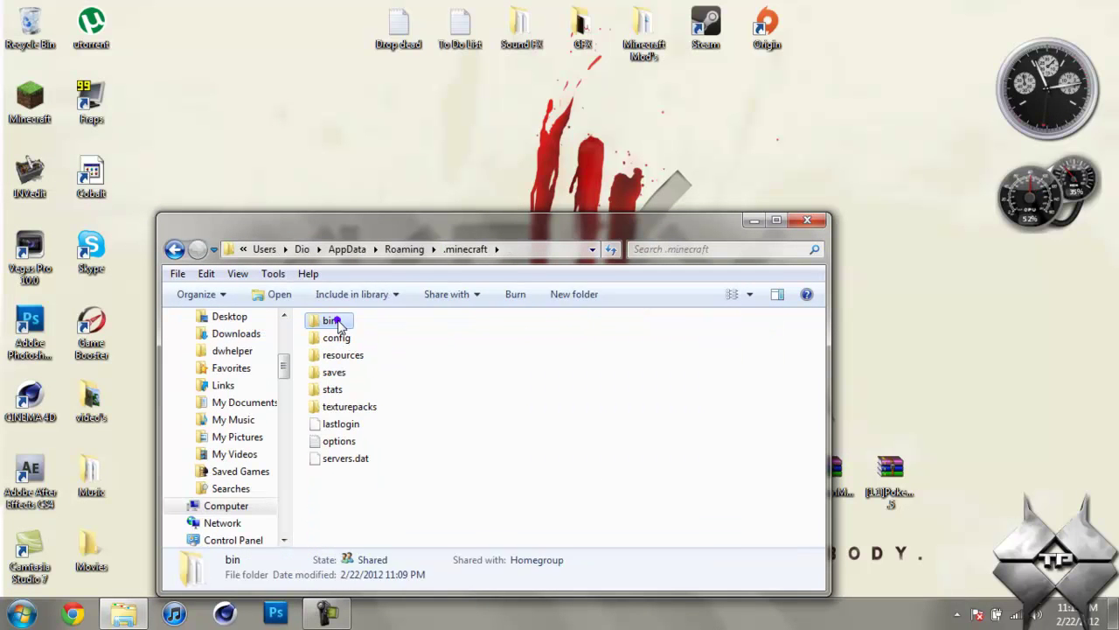
pyautogui.doubleClick(334, 321)
# Step: Open the minecraft jar file with WinRAR, dock its window to one half of the screen and minimize the bin folder
pyautogui.click(352, 362)
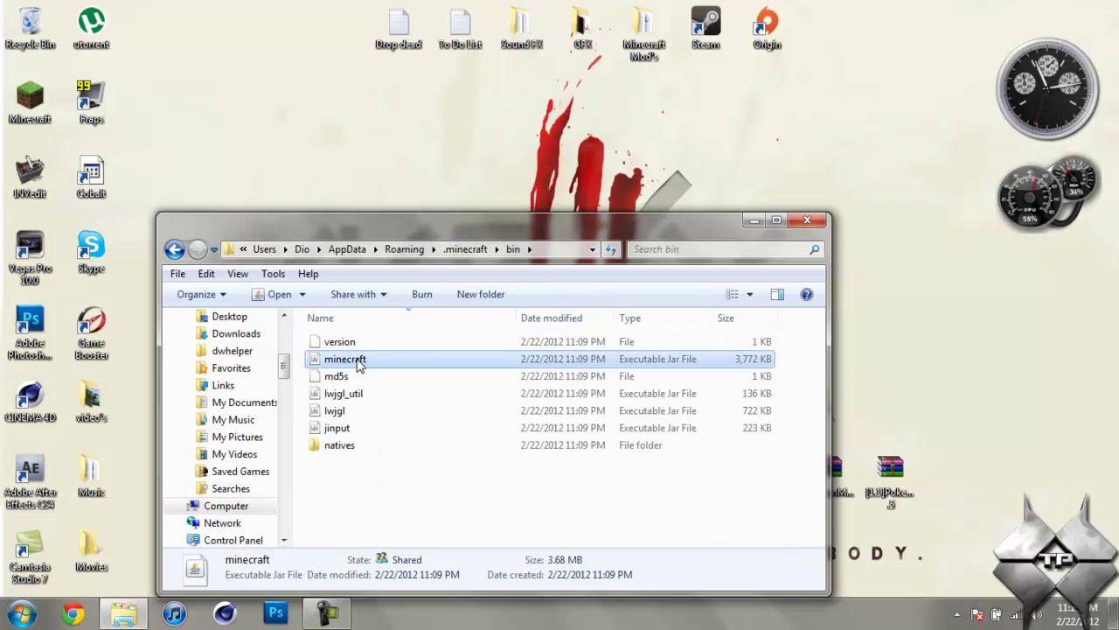
pyautogui.rightClick(356, 360)
pyautogui.moveTo(443, 82)
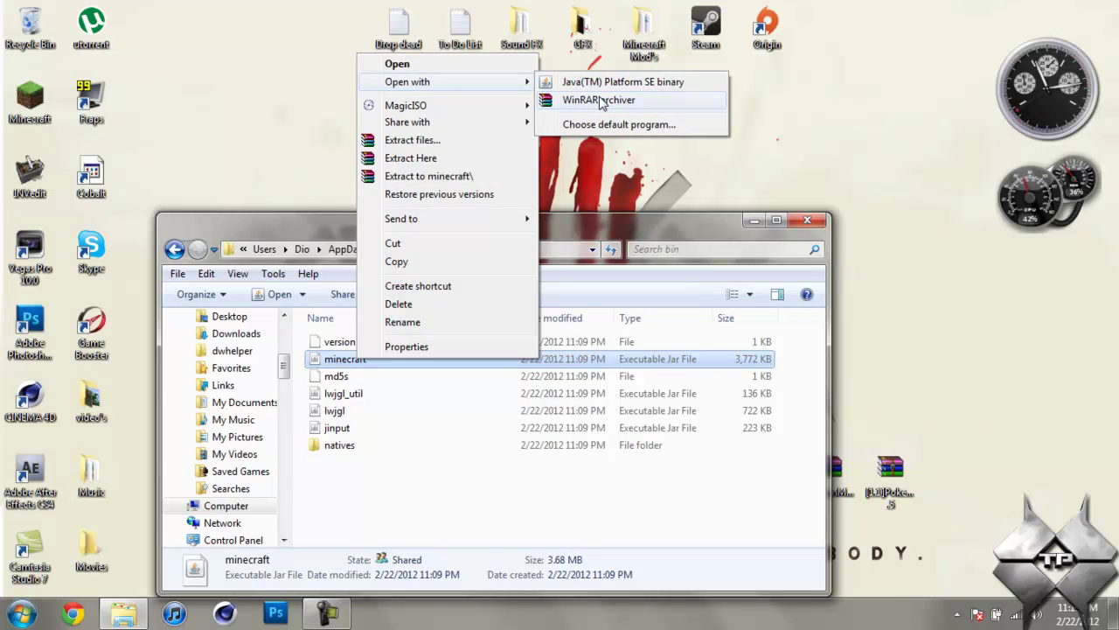
pyautogui.click(600, 100)
pyautogui.moveTo(490, 157); pyautogui.dragTo(0, 65)
pyautogui.click(681, 219)
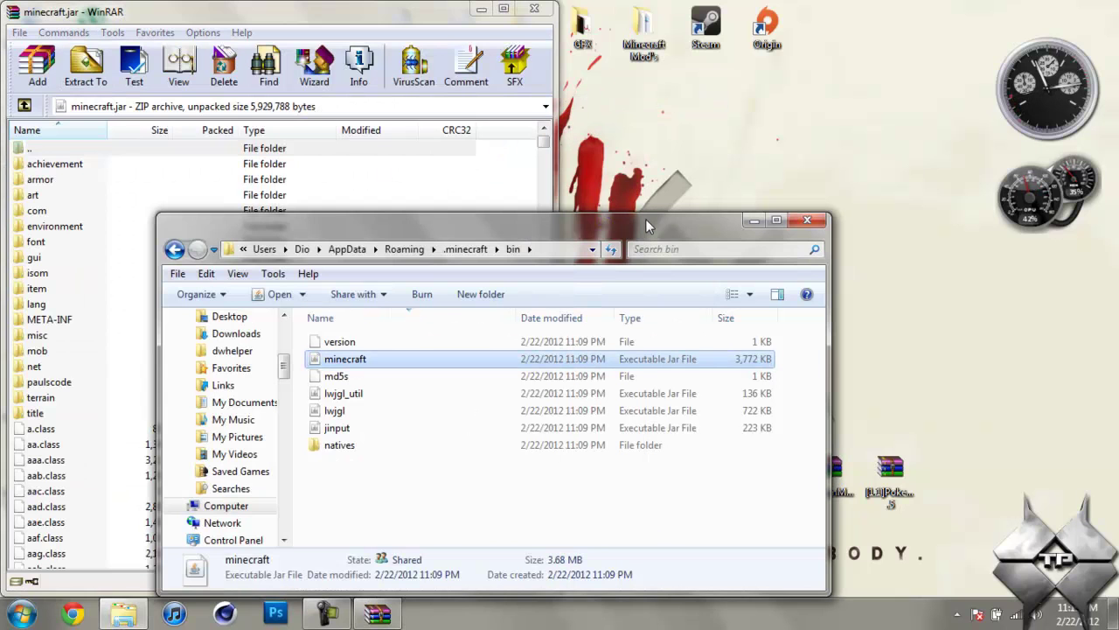
pyautogui.click(752, 221)
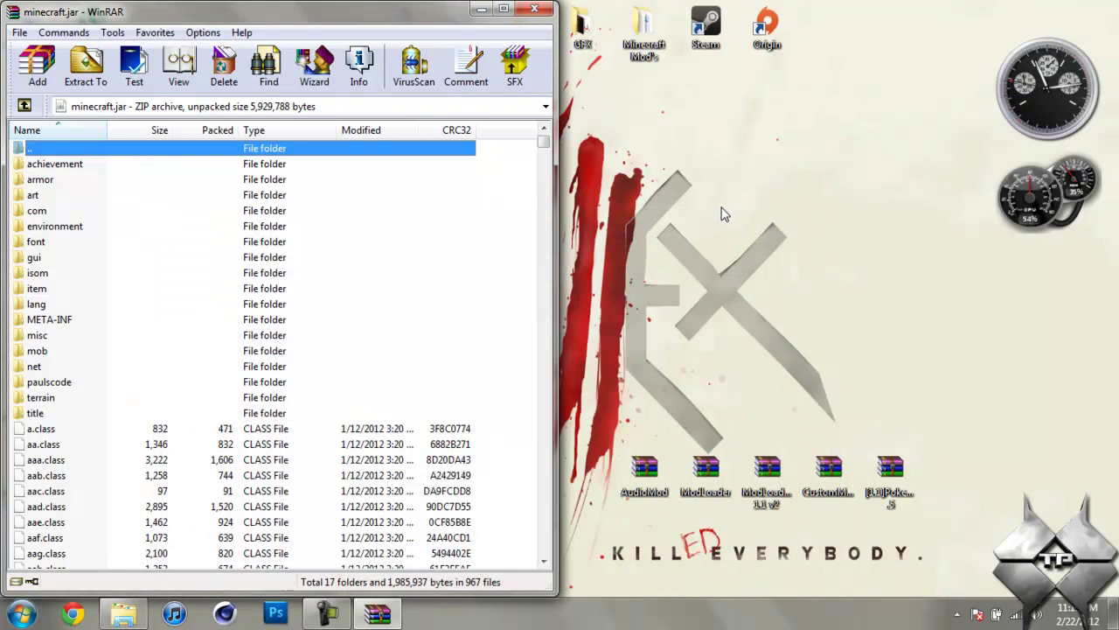
# Step: Open AudioMod.zip beside minecraft.jar, add its ibxm and paulscode folders and rg.class to the jar, and close the zip
pyautogui.doubleClick(660, 468)
pyautogui.press('super+Right')
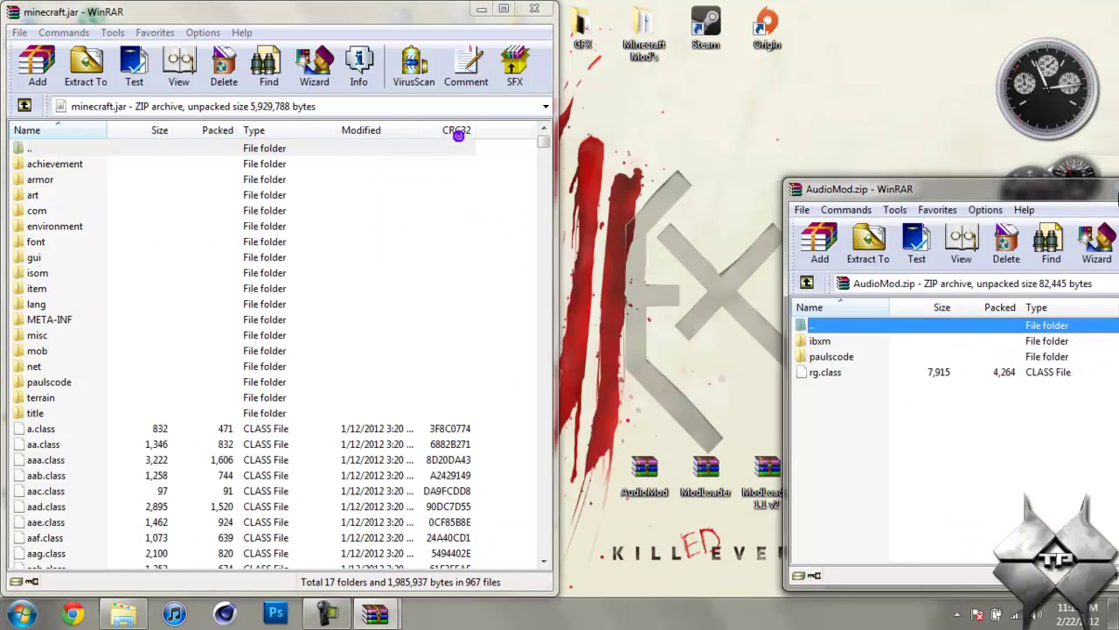
pyautogui.moveTo(757, 274); pyautogui.dragTo(323, 468)
pyautogui.click(310, 440)
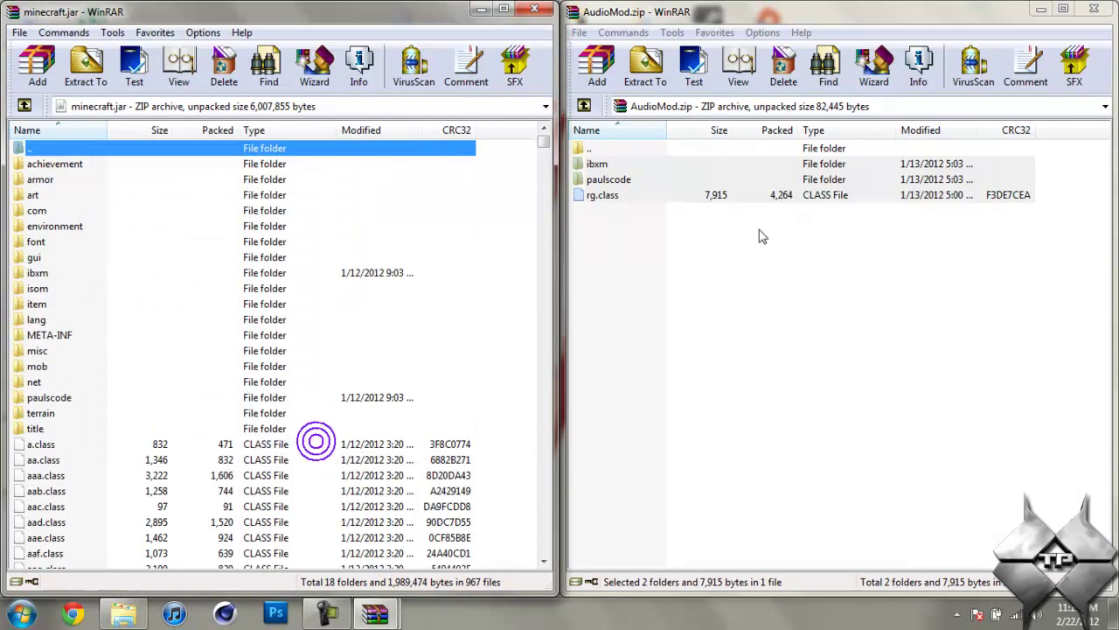
pyautogui.click(1094, 9)
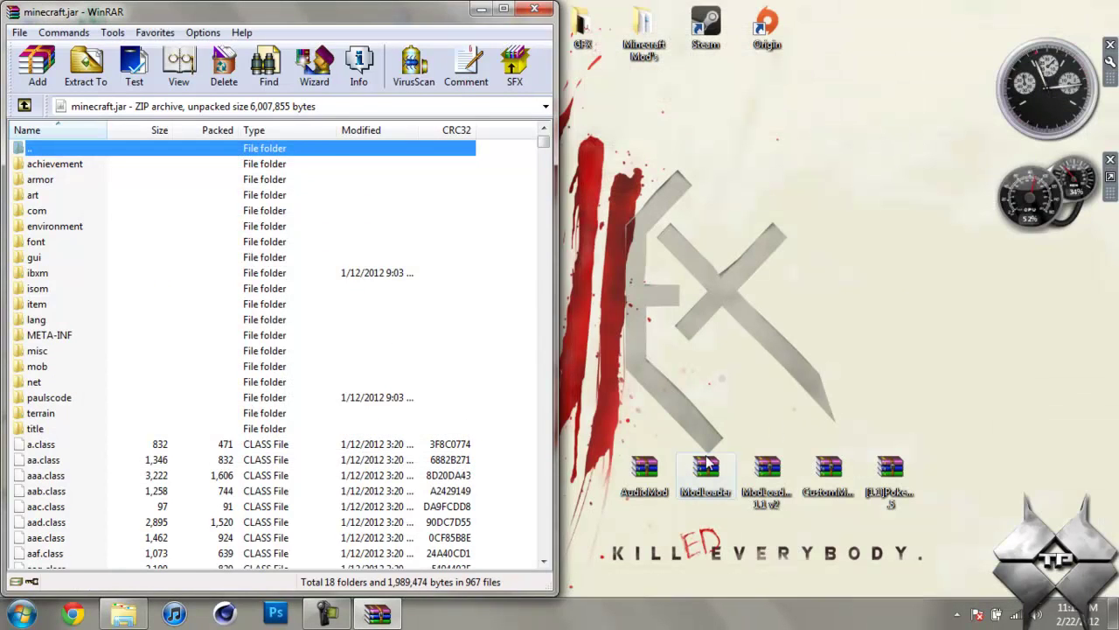
# Step: Open ModLoader.zip beside minecraft.jar, add all its class files to the jar with add and replace, and close the zip
pyautogui.doubleClick(700, 468)
pyautogui.moveTo(253, 19); pyautogui.dragTo(1118, 210)
pyautogui.moveTo(811, 435); pyautogui.dragTo(667, 160)
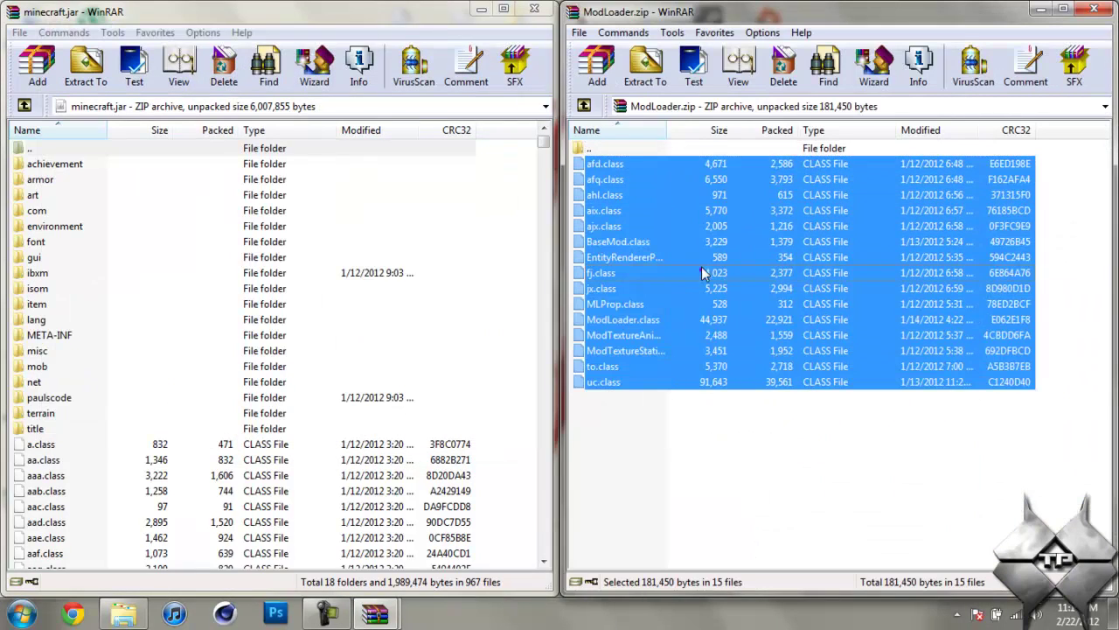
pyautogui.moveTo(701, 267); pyautogui.dragTo(367, 357)
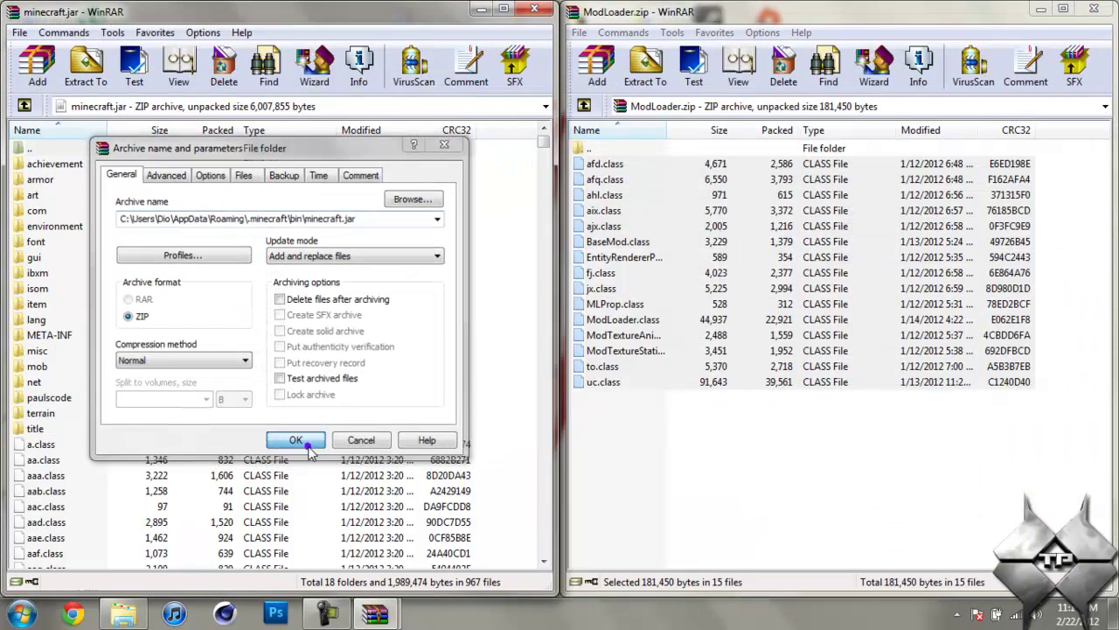
pyautogui.click(296, 437)
pyautogui.click(1093, 9)
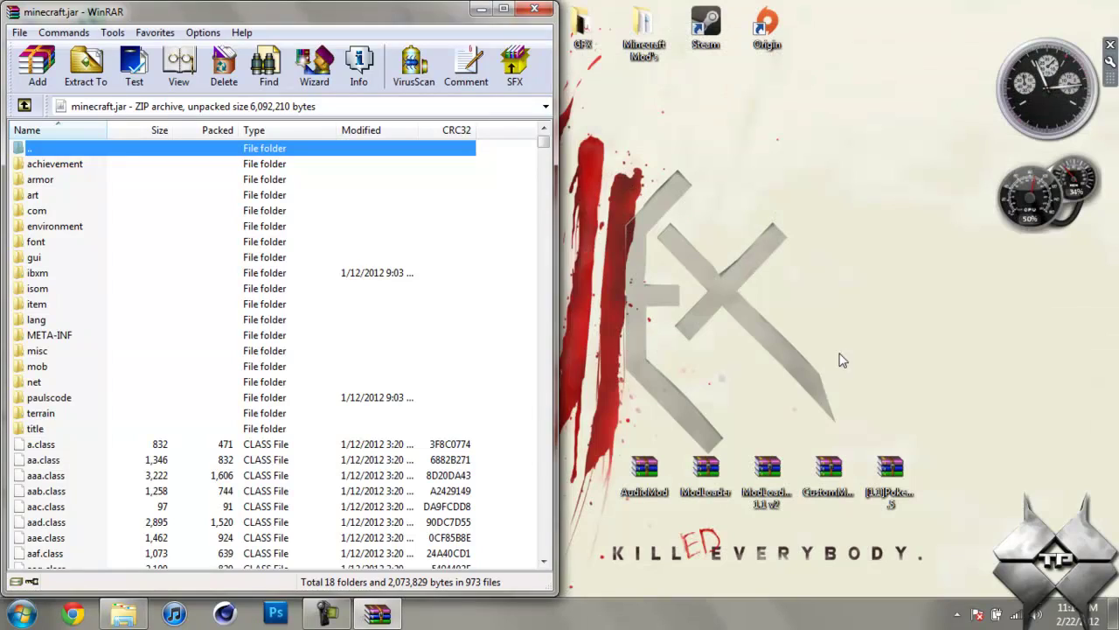
# Step: Open ModLoaderMp 1.1 v2.zip beside minecraft.jar, add all its class files to the jar, and close the zip
pyautogui.doubleClick(763, 481)
pyautogui.press('super+Right')
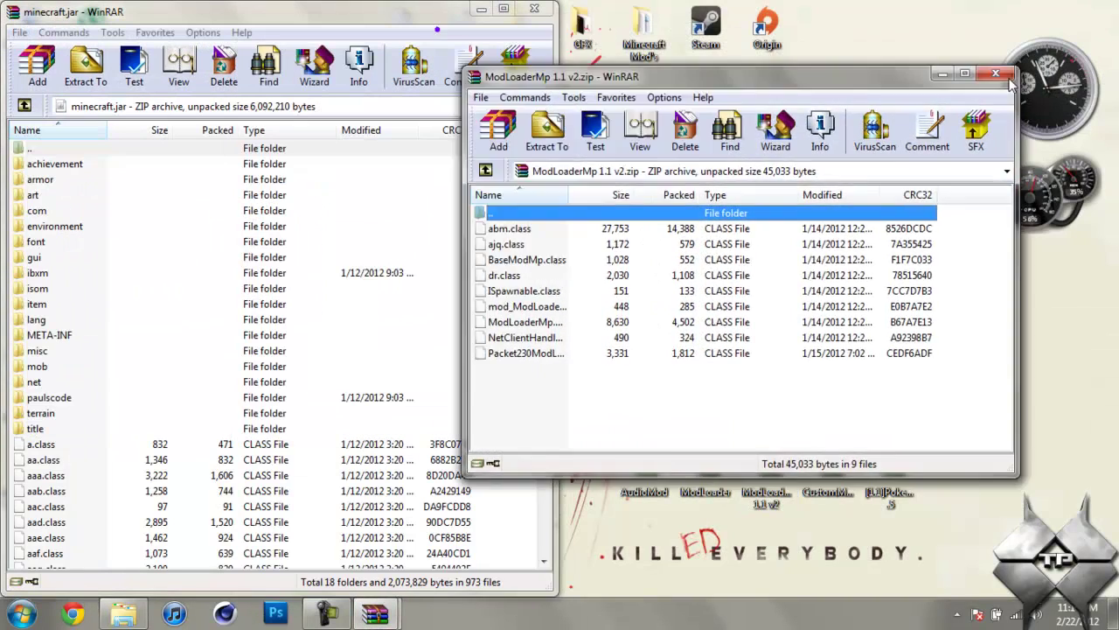
pyautogui.moveTo(739, 366); pyautogui.dragTo(663, 162)
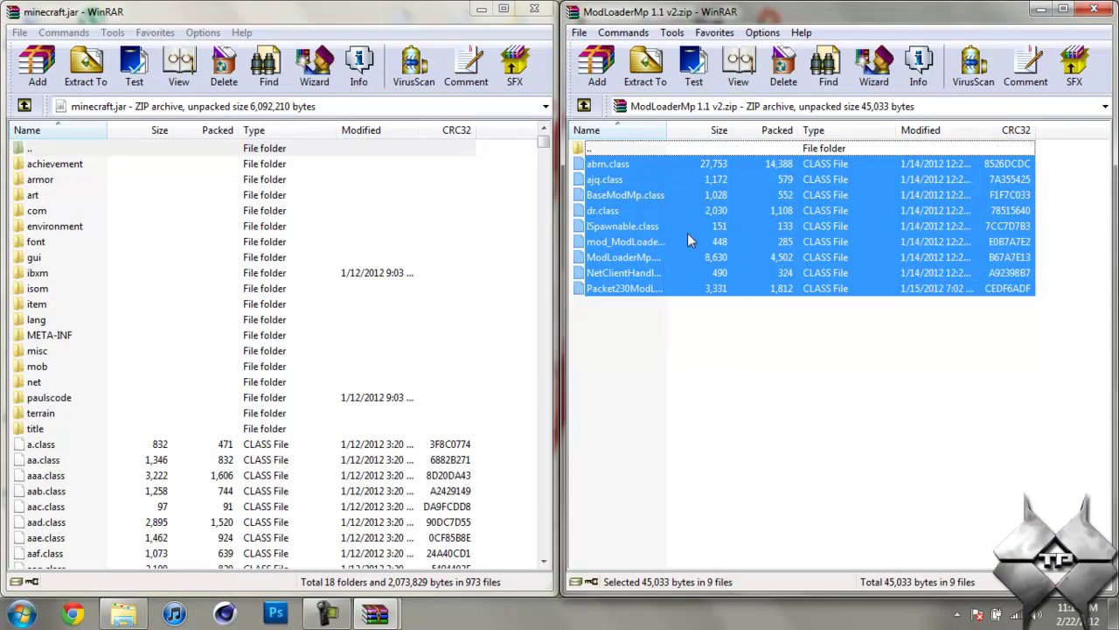
pyautogui.moveTo(687, 233); pyautogui.dragTo(336, 362)
pyautogui.click(295, 443)
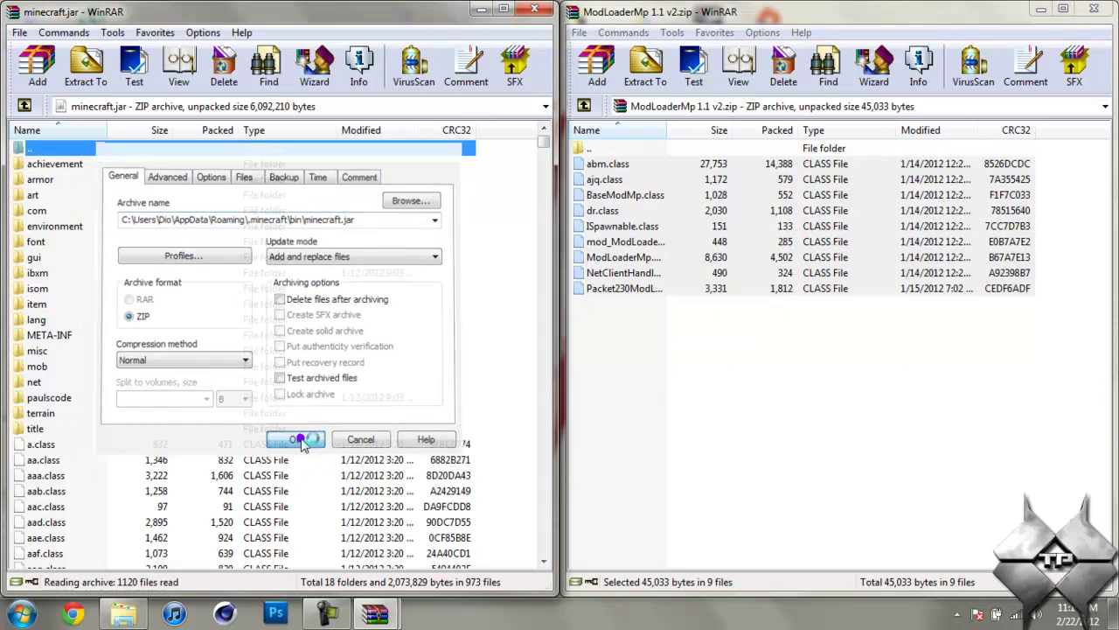
pyautogui.click(1093, 8)
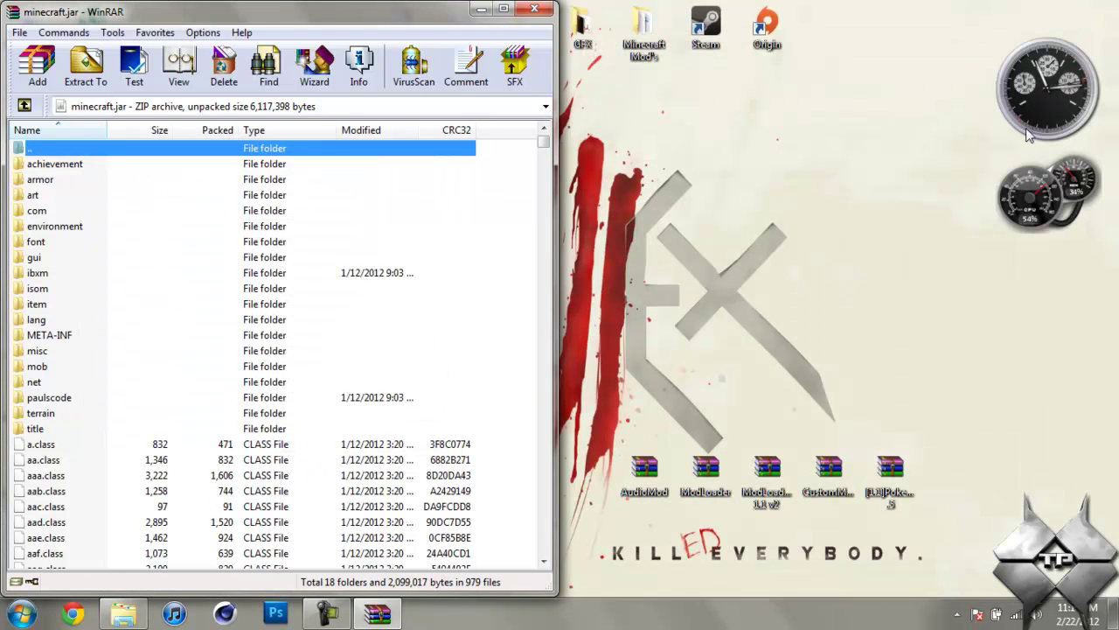
# Step: Open CustomMobSpawner.zip beside minecraft.jar, add its CustomSpawner files and mod_example.java to the jar, and close the zip
pyautogui.doubleClick(829, 466)
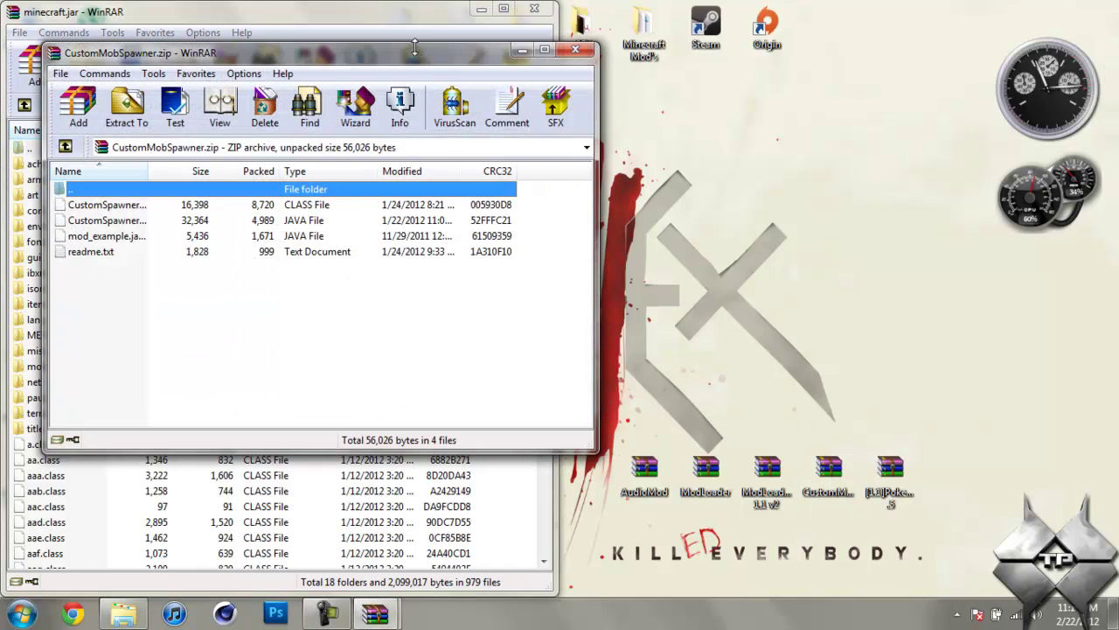
pyautogui.press('super+Right')
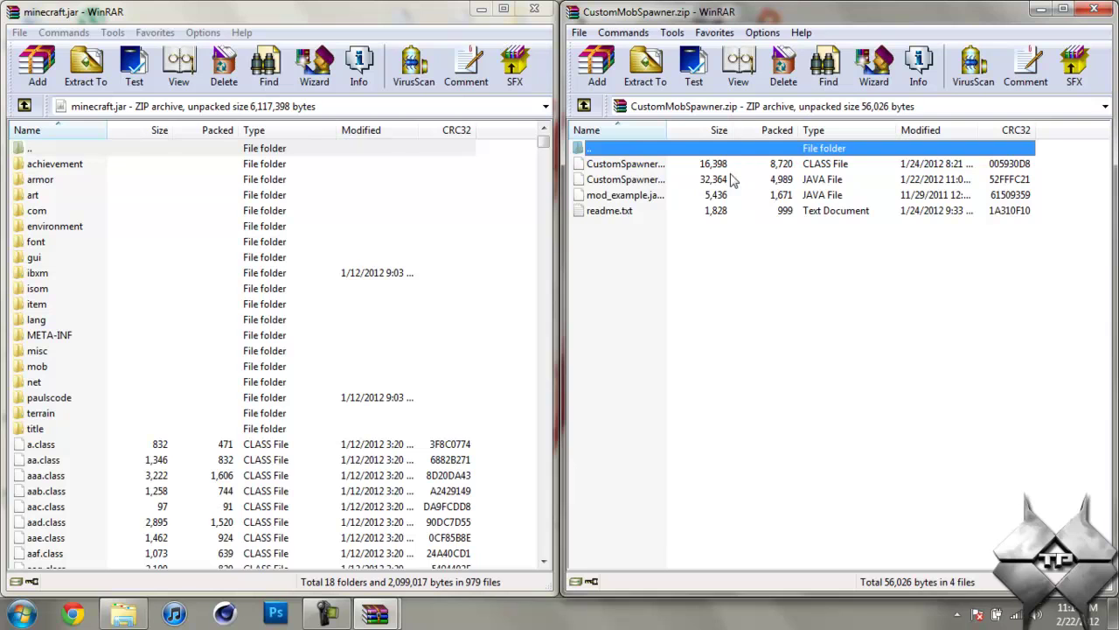
pyautogui.click(675, 169)
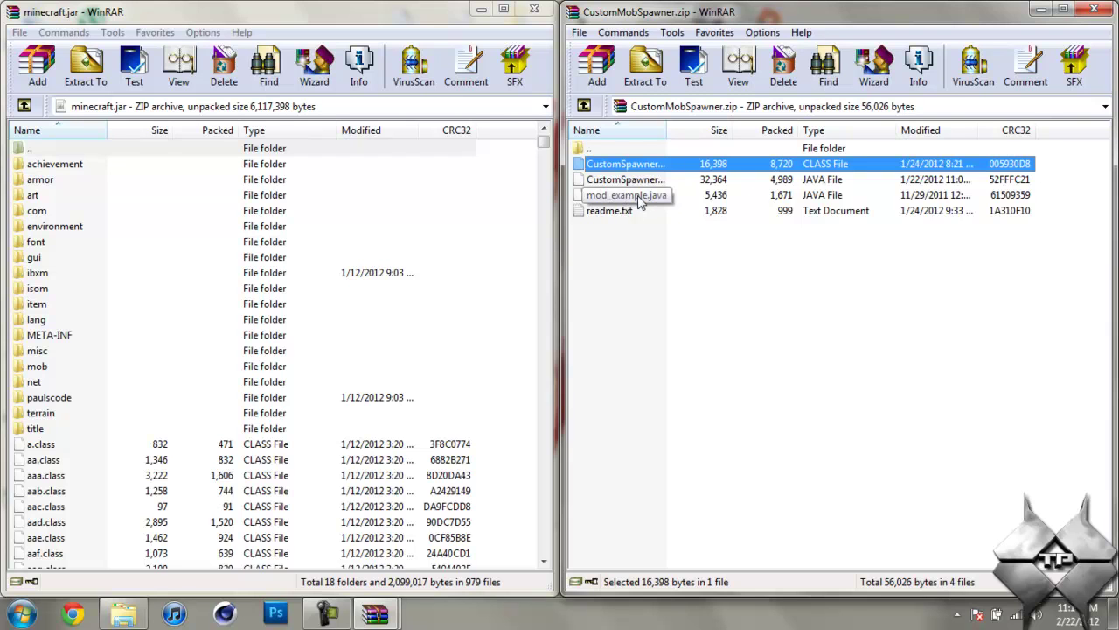
pyautogui.keyDown('shift'); pyautogui.click(637, 195); pyautogui.keyUp('shift')
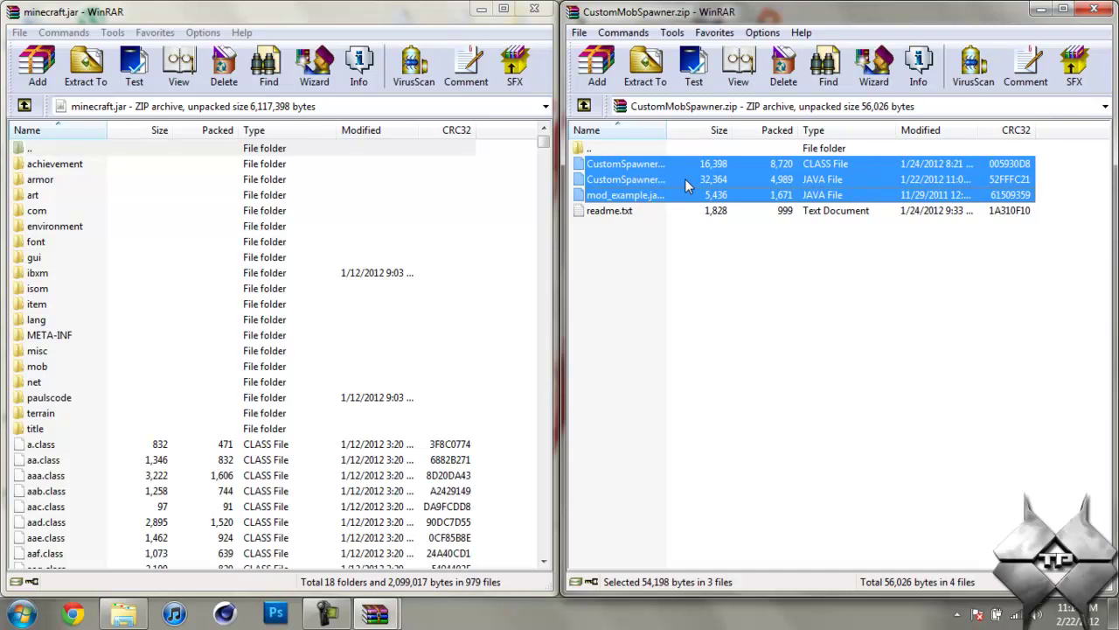
pyautogui.moveTo(685, 180); pyautogui.dragTo(320, 489)
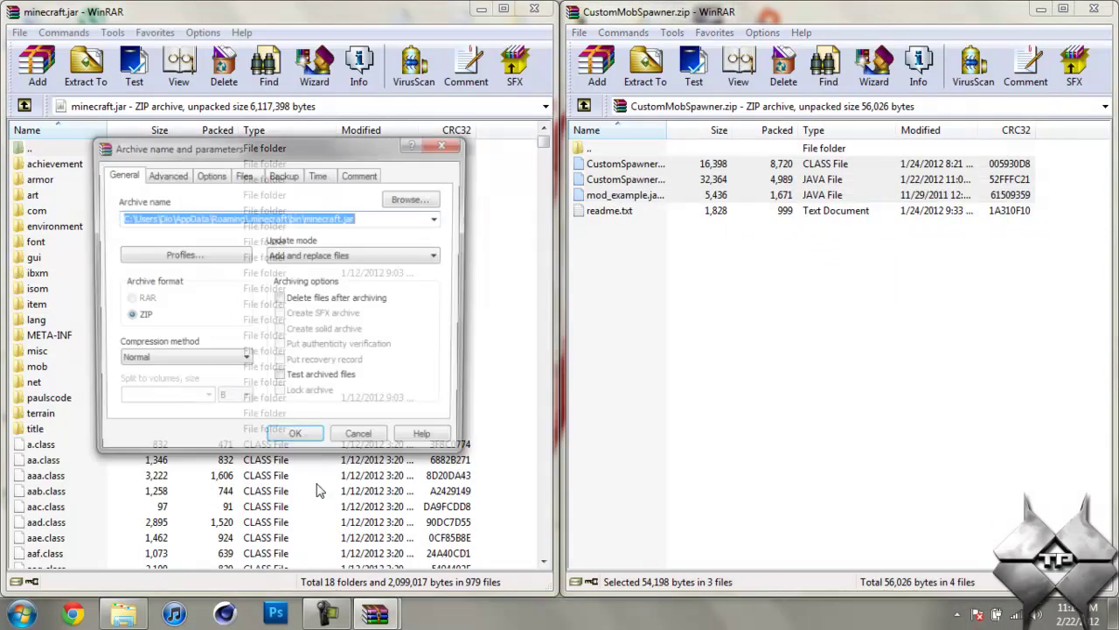
pyautogui.click(302, 434)
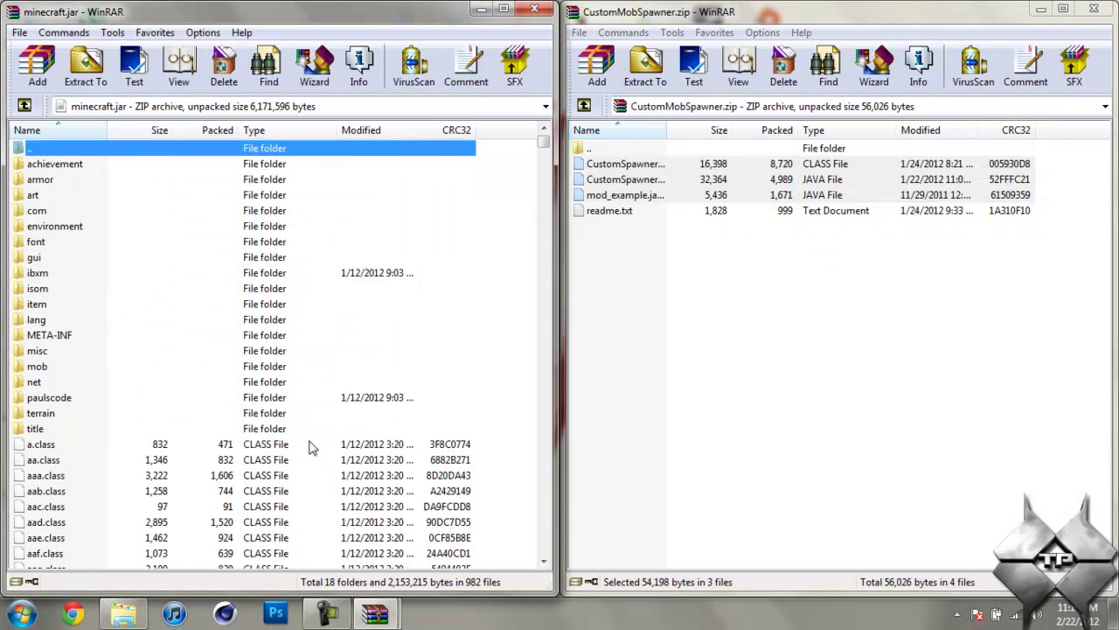
pyautogui.click(1094, 9)
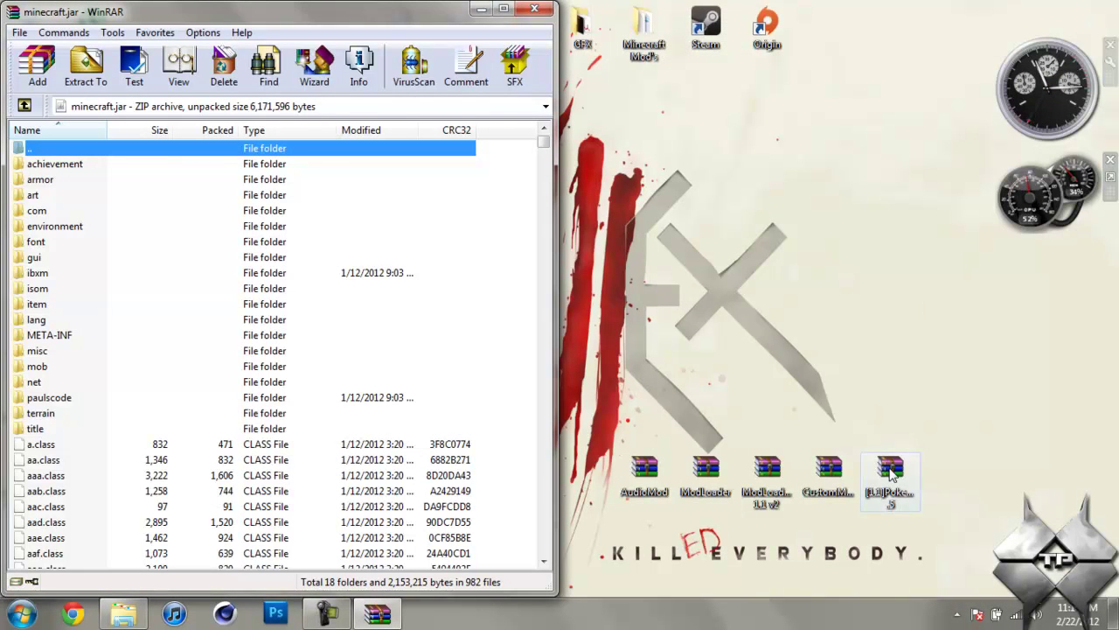
# Step: Open [1.1]Pokemobs .5.zip beside minecraft.jar and add everything from its "Everything in this goes in your jar" folder to the jar
pyautogui.click(890, 469)
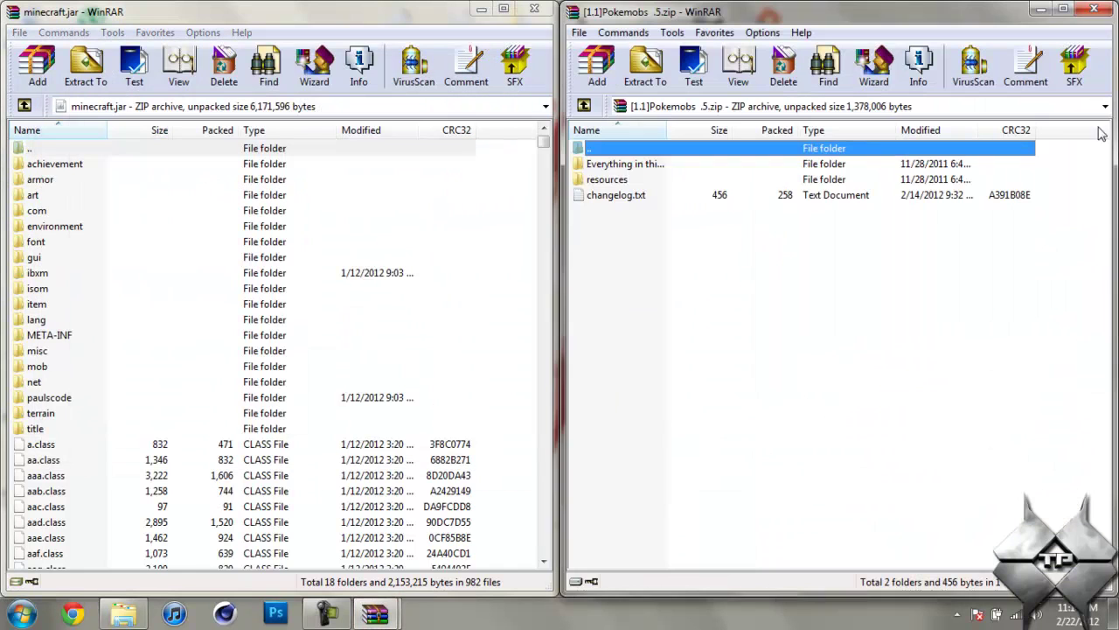
pyautogui.doubleClick(661, 168)
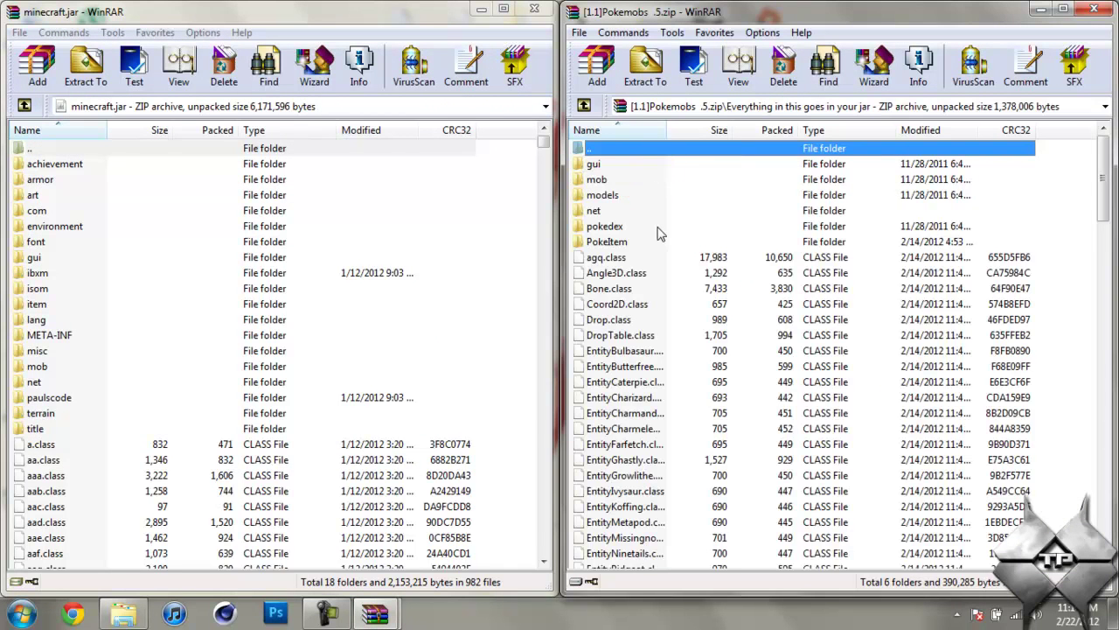
pyautogui.moveTo(1103, 177)
pyautogui.mouseDown()
pyautogui.moveTo(1106, 538)
pyautogui.moveTo(1104, 178)
pyautogui.mouseUp()
pyautogui.hotkey('ctrl', 'a')
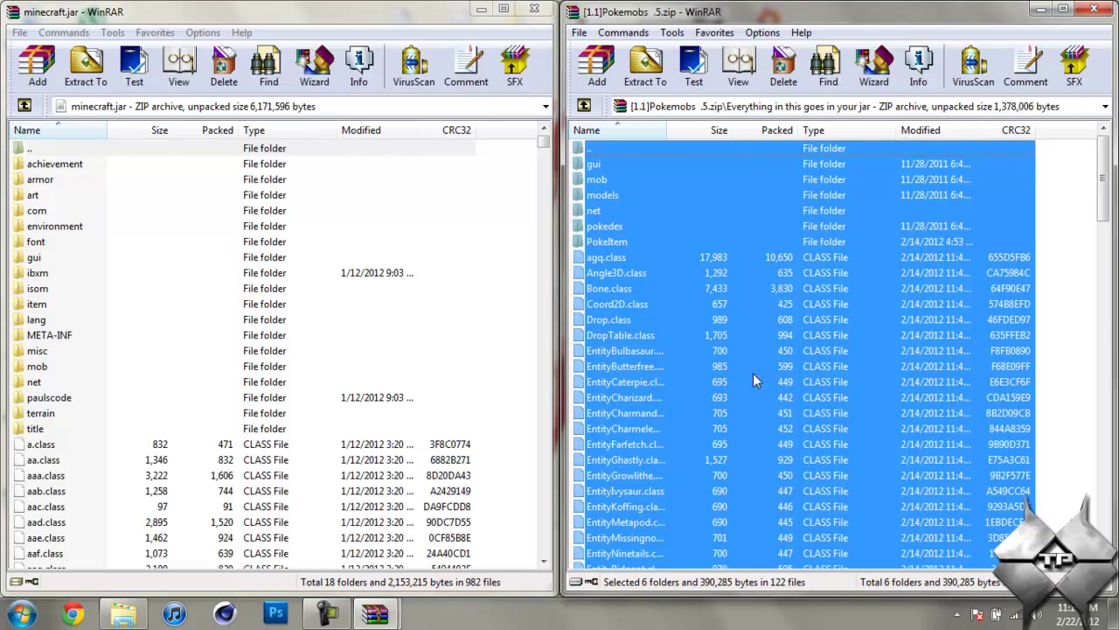
pyautogui.moveTo(753, 372); pyautogui.dragTo(320, 496)
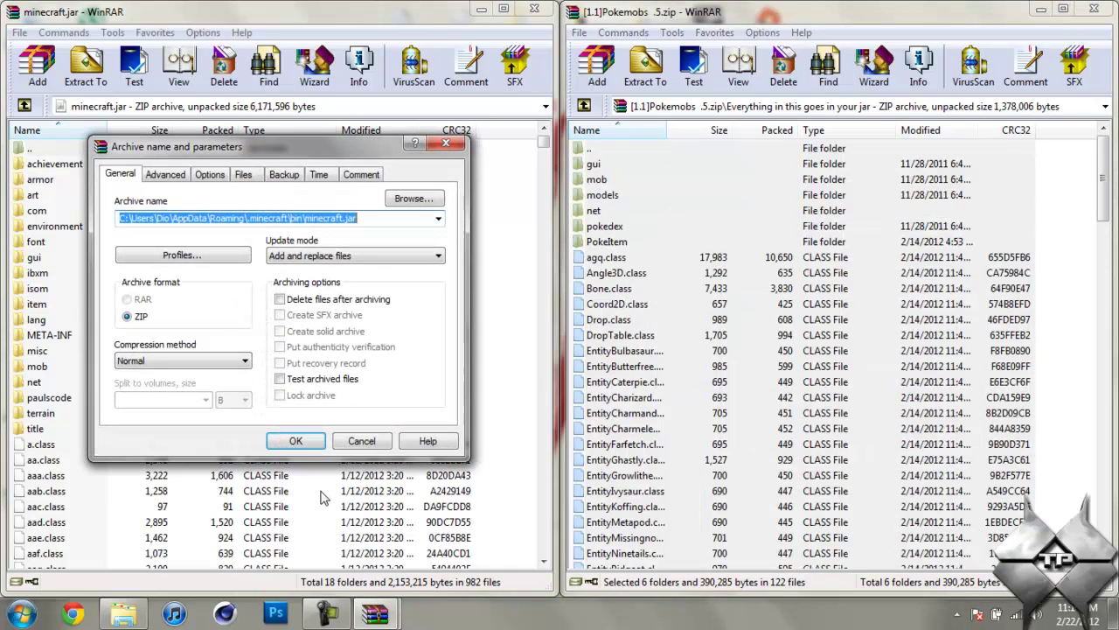
pyautogui.click(304, 443)
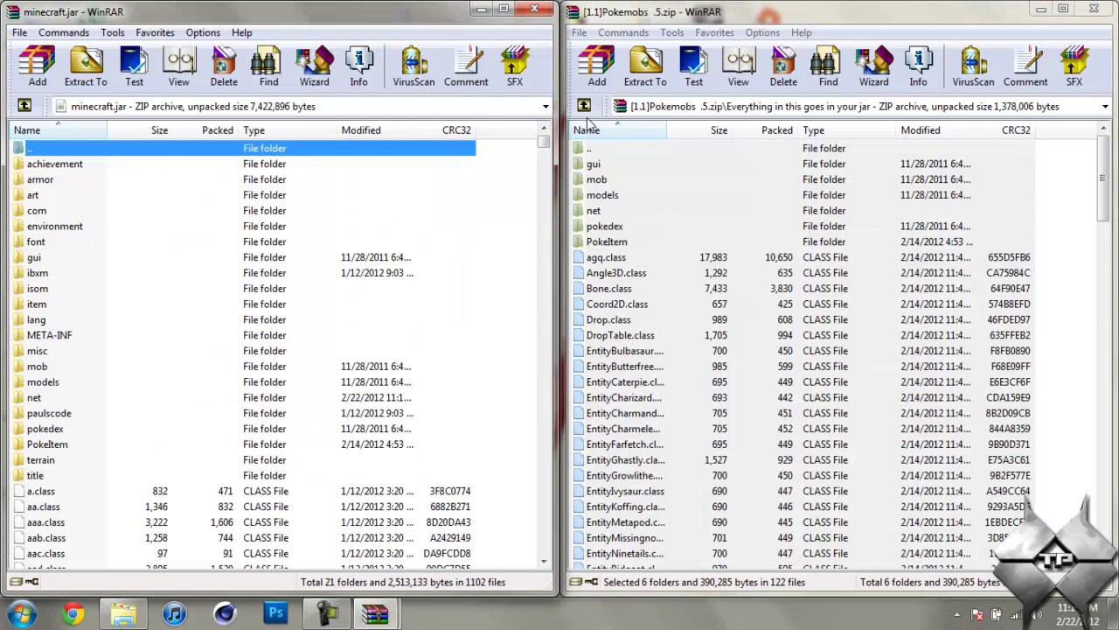
pyautogui.click(584, 106)
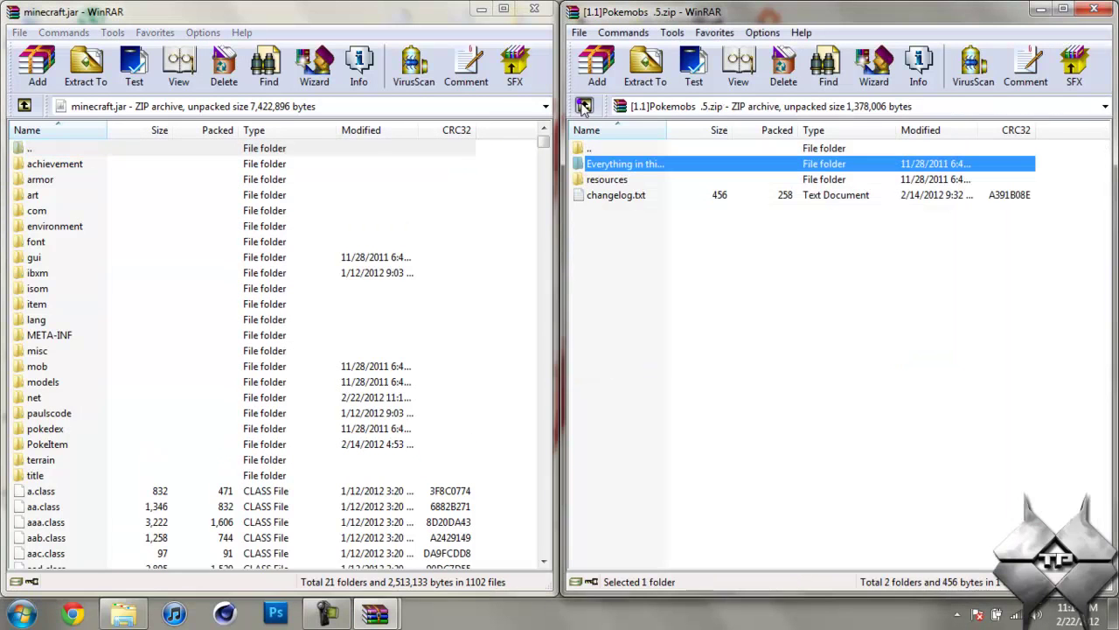
pyautogui.click(61, 339)
pyautogui.rightClick(61, 340)
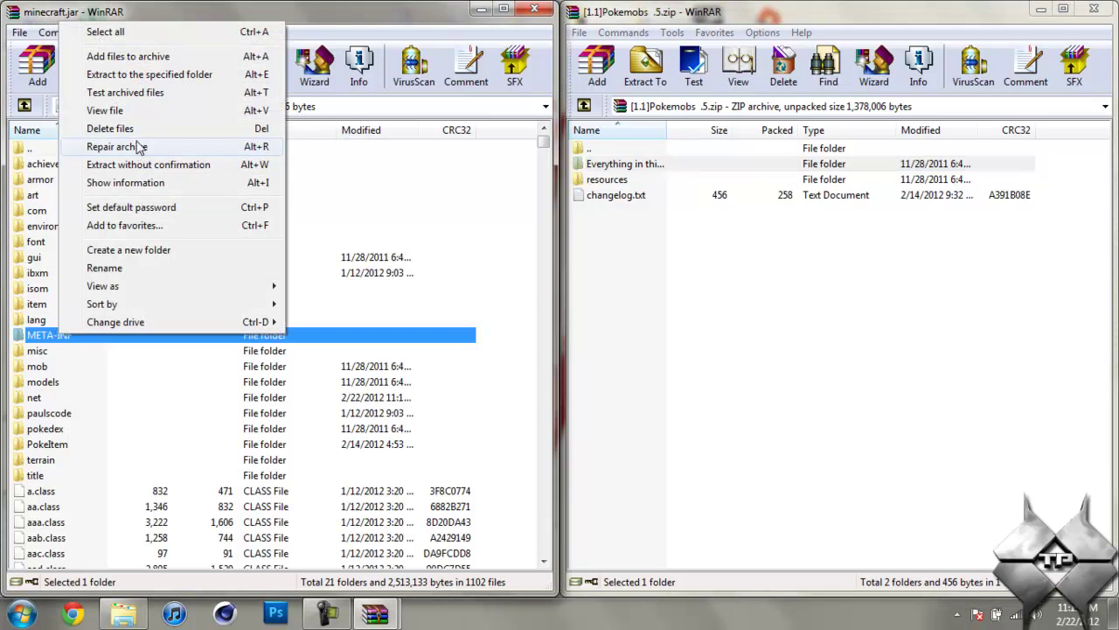
pyautogui.press('Escape')
pyautogui.press('Return')
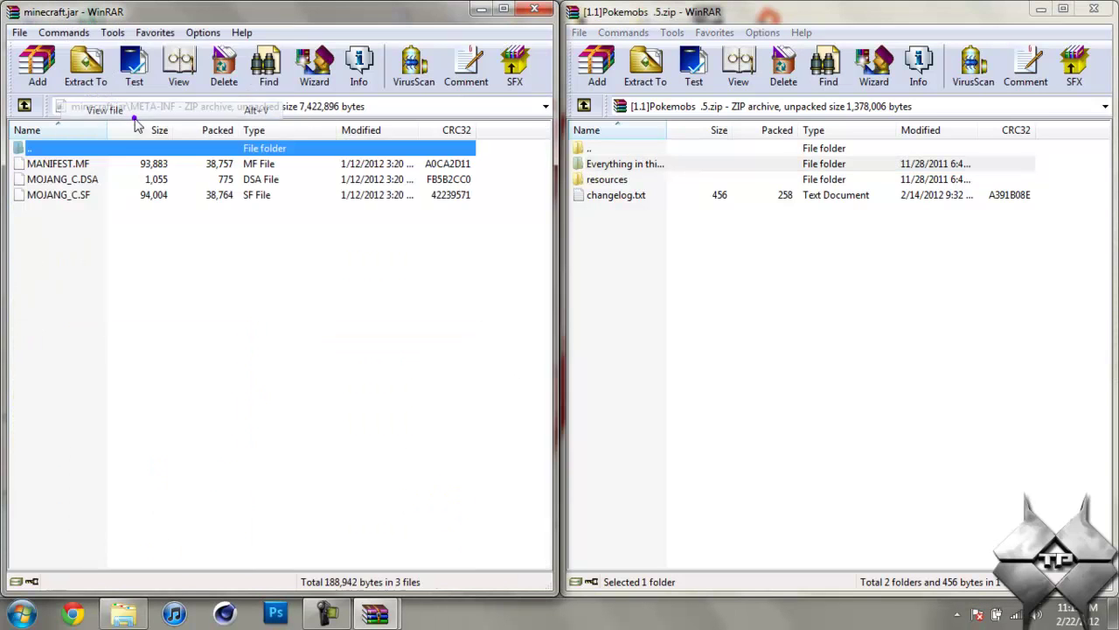
pyautogui.click(25, 105)
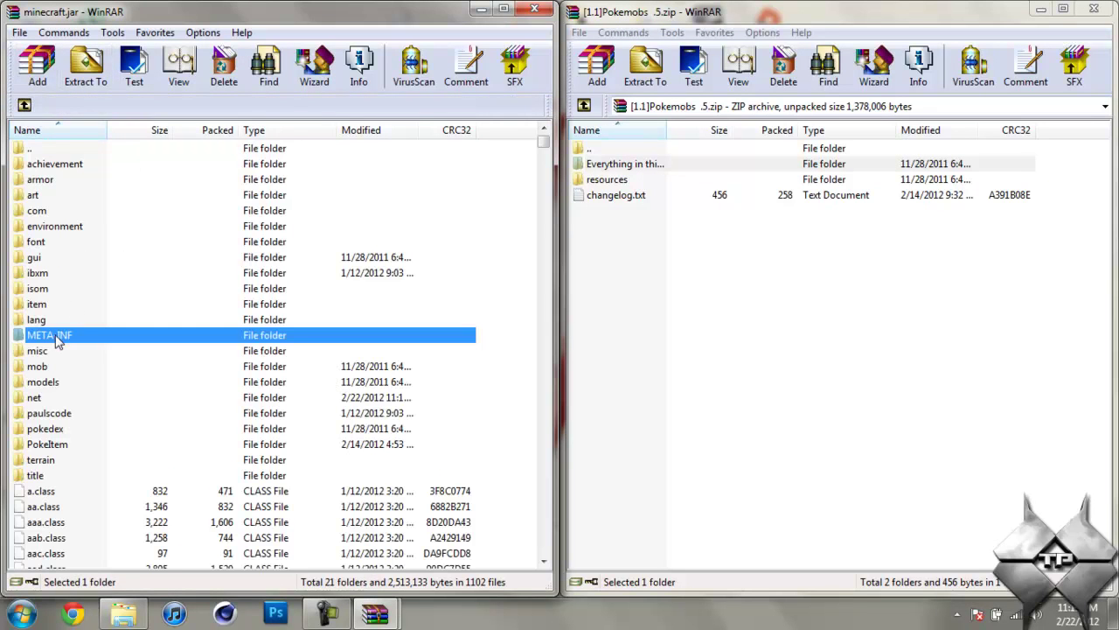
# Step: Delete the META-INF folder from minecraft.jar and confirm the deletion
pyautogui.rightClick(57, 341)
pyautogui.click(117, 131)
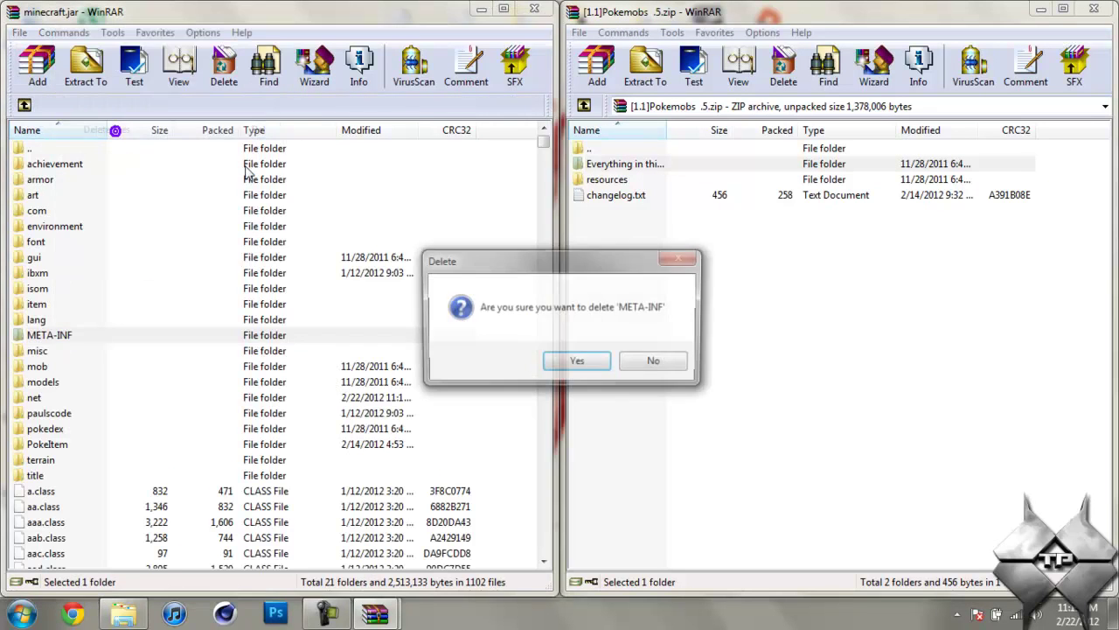
pyautogui.click(574, 364)
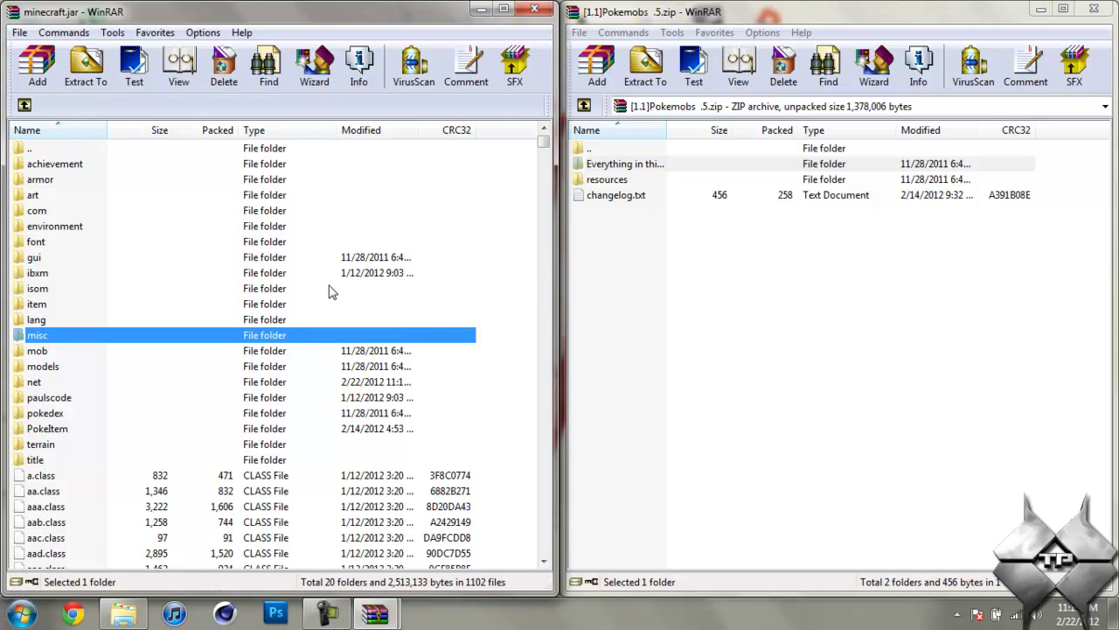
# Step: Close minecraft.jar, bring back the bin folder docked beside the Pokemobs zip, and go back to the .minecraft folder
pyautogui.click(539, 13)
pyautogui.click(123, 614)
pyautogui.moveTo(468, 231); pyautogui.dragTo(1, 235)
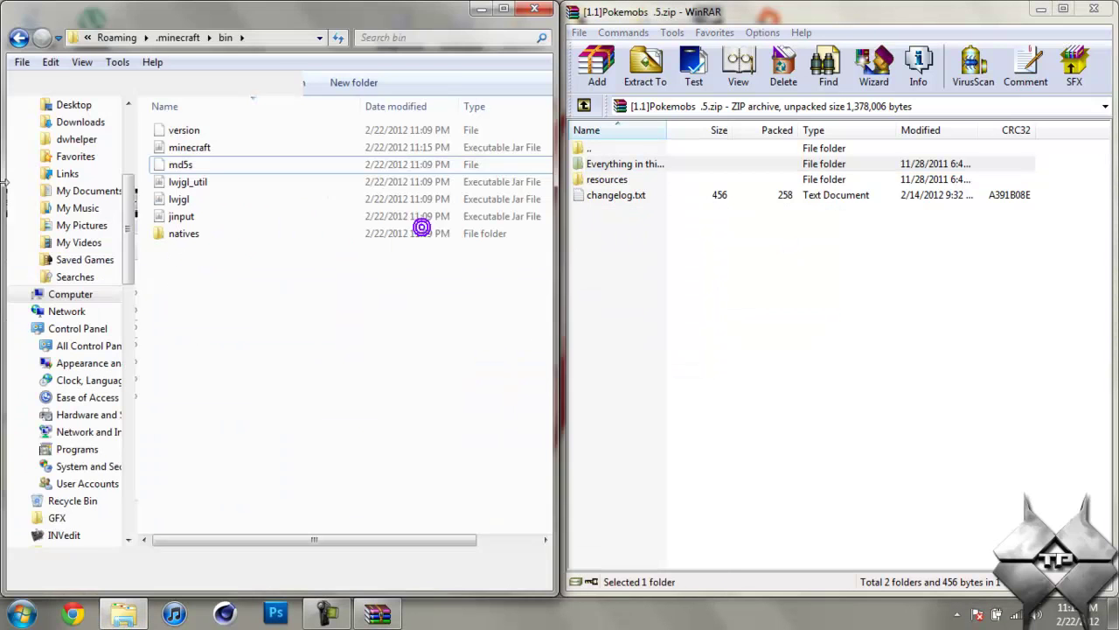
pyautogui.click(16, 39)
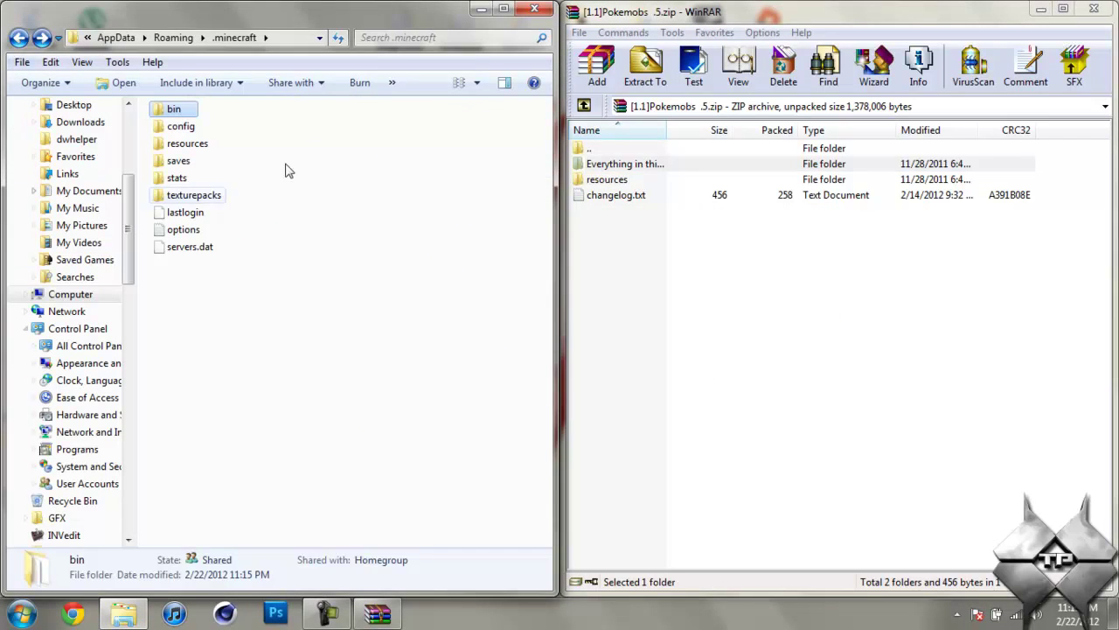
pyautogui.click(322, 403)
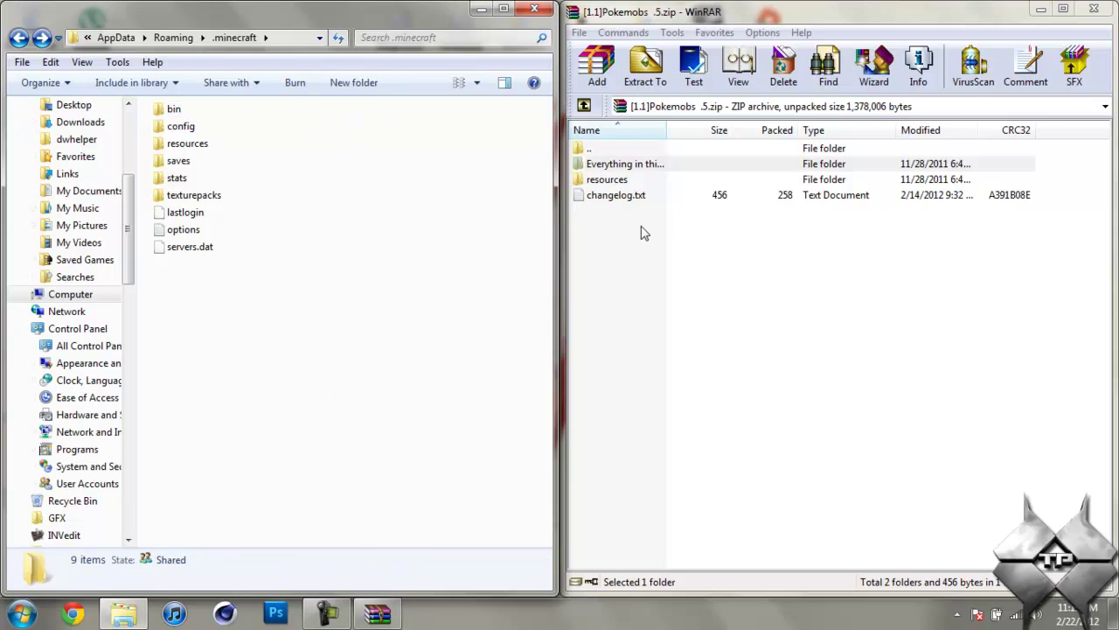
# Step: Copy the resources folder from the Pokemobs zip into .minecraft, merging it with the existing one, and close both windows
pyautogui.click(641, 180)
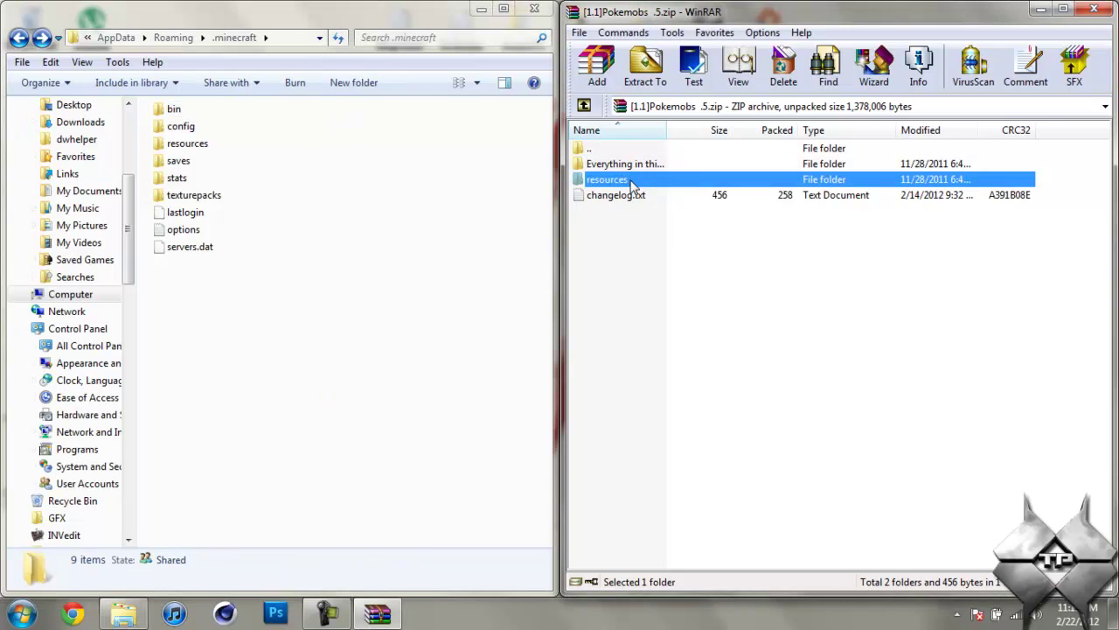
pyautogui.moveTo(651, 179); pyautogui.dragTo(251, 344)
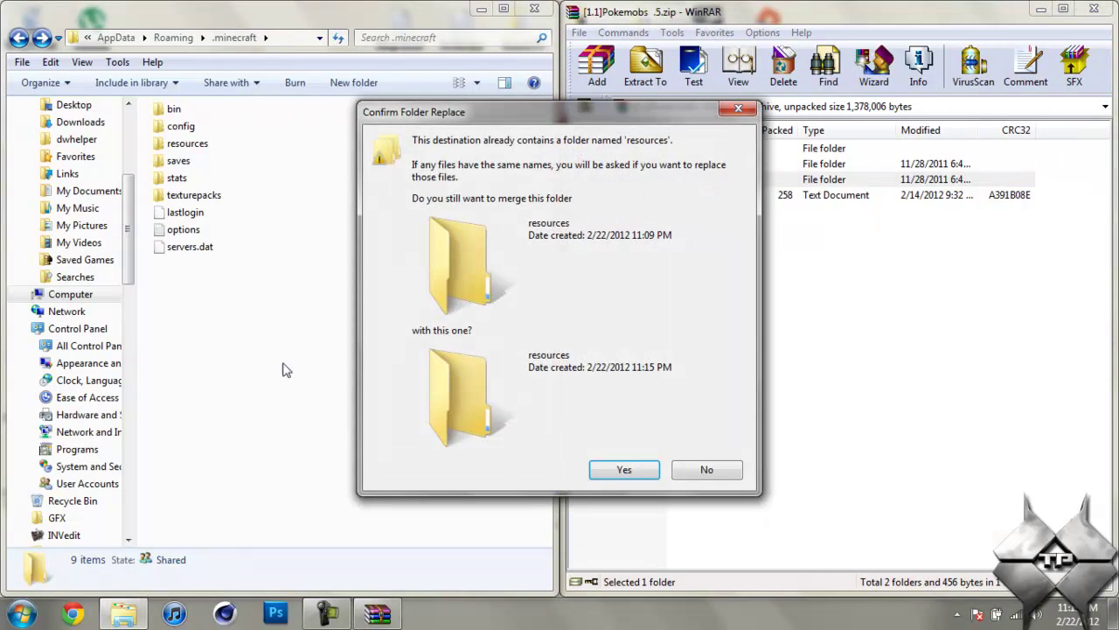
pyautogui.click(612, 466)
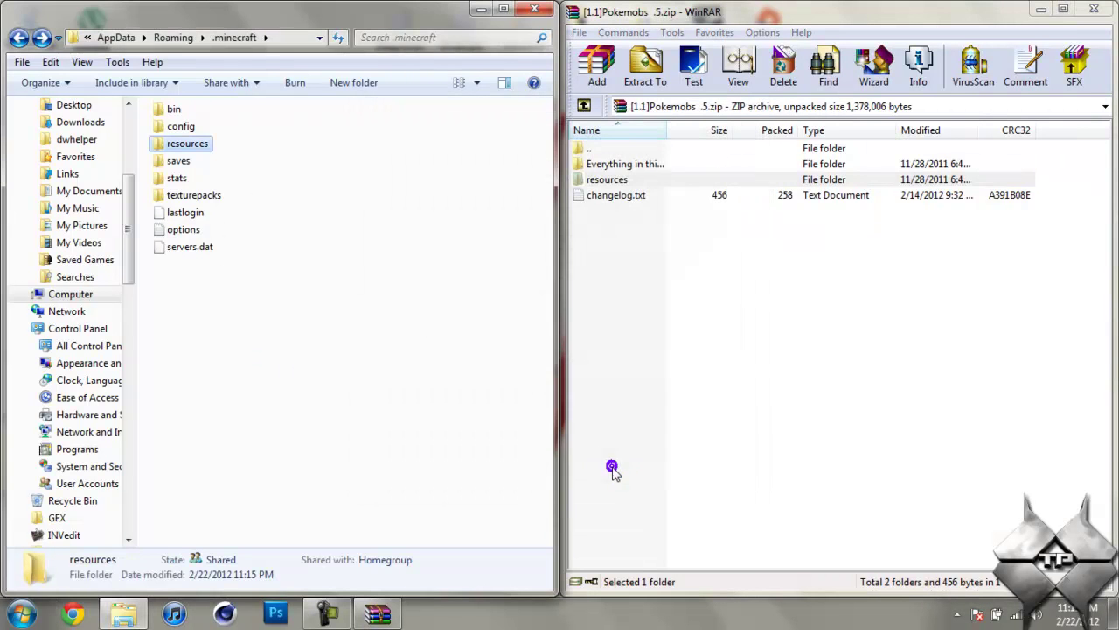
pyautogui.click(538, 11)
pyautogui.click(1093, 8)
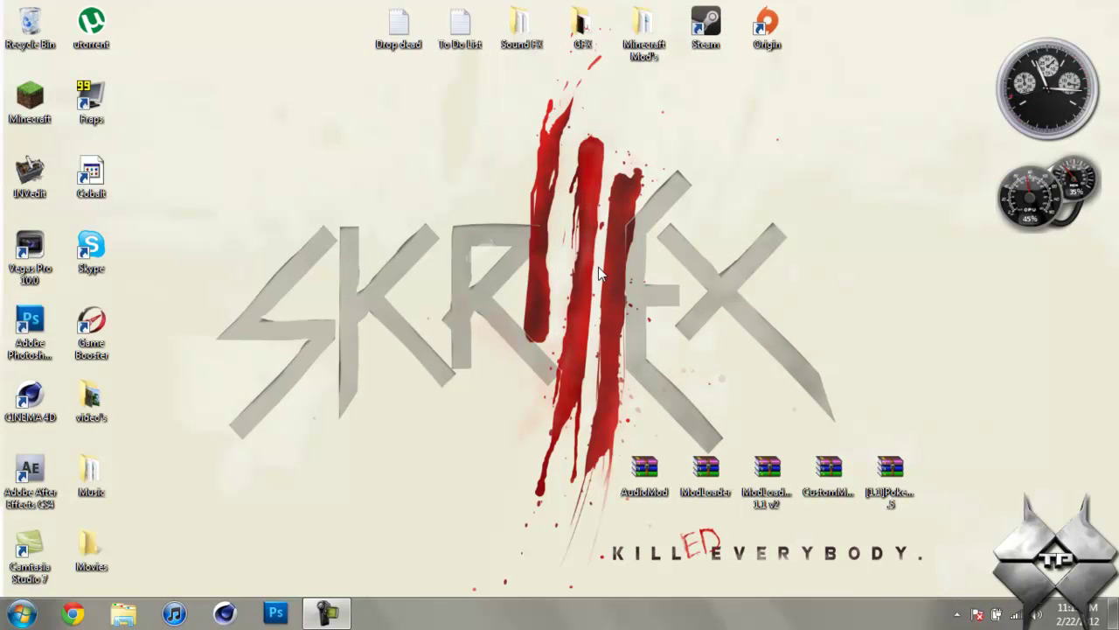
pyautogui.click(324, 609)
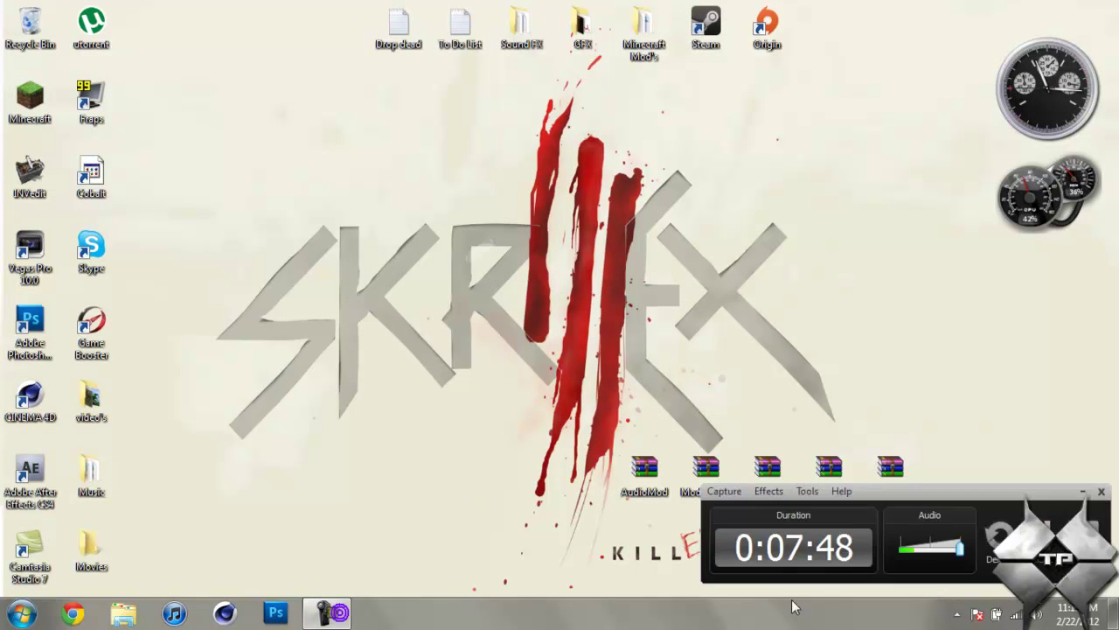